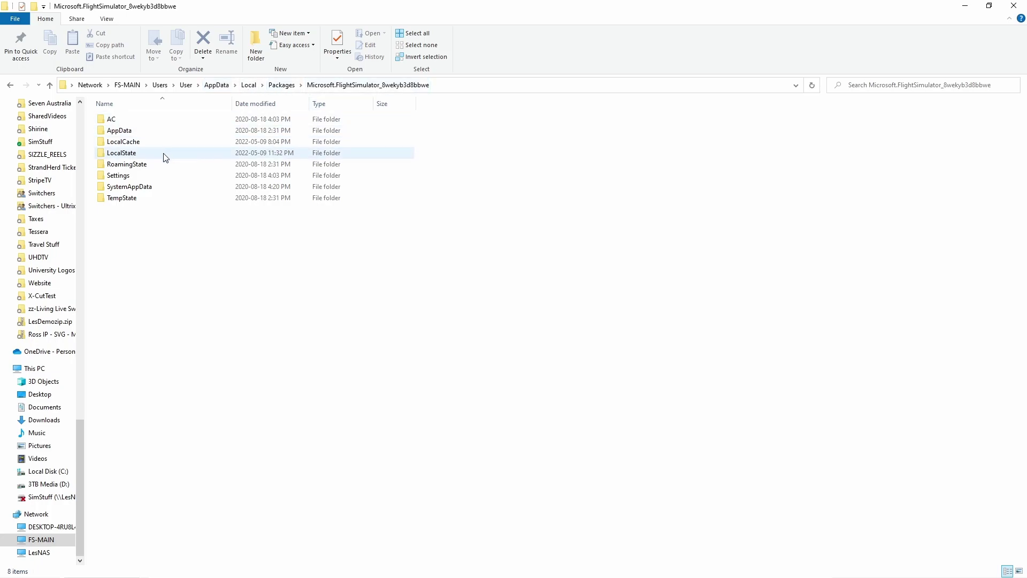
Drill down from LocalState through packages and pmdg-aircraft-737 into the work folder.
{"action": "mouse_move", "coordinate": [164, 156]}
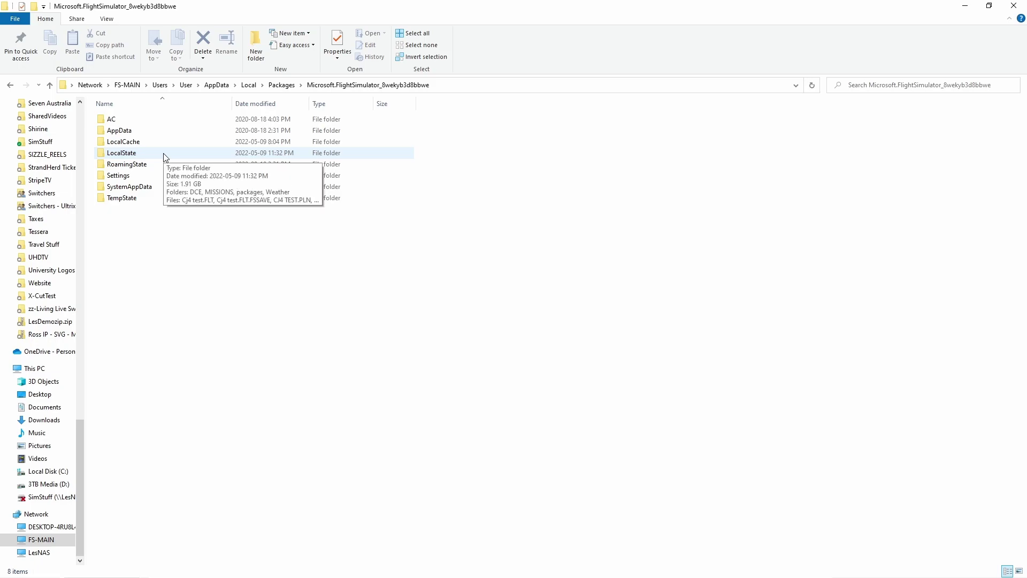
{"action": "double_click", "coordinate": [164, 155]}
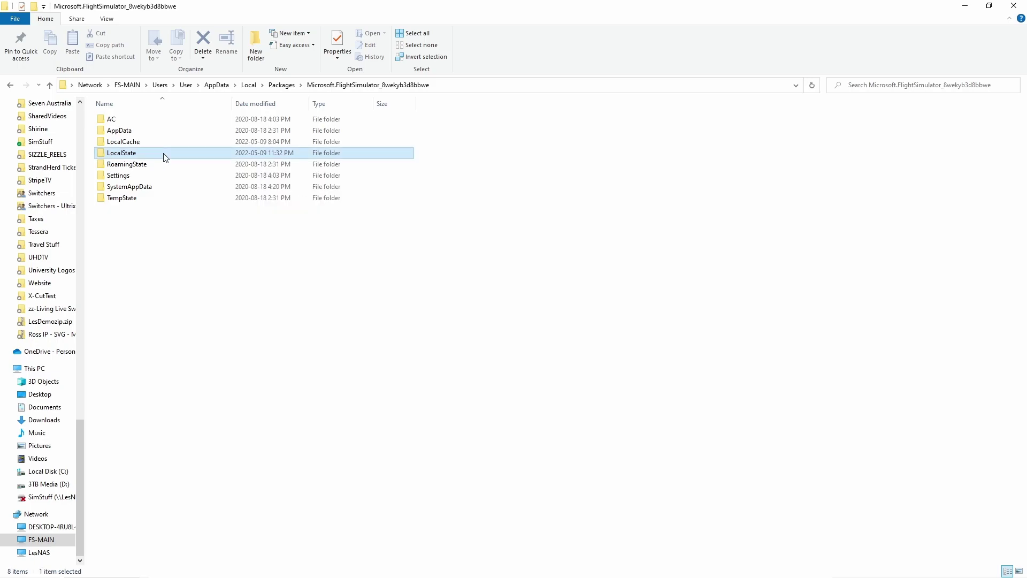
{"action": "double_click", "coordinate": [164, 144]}
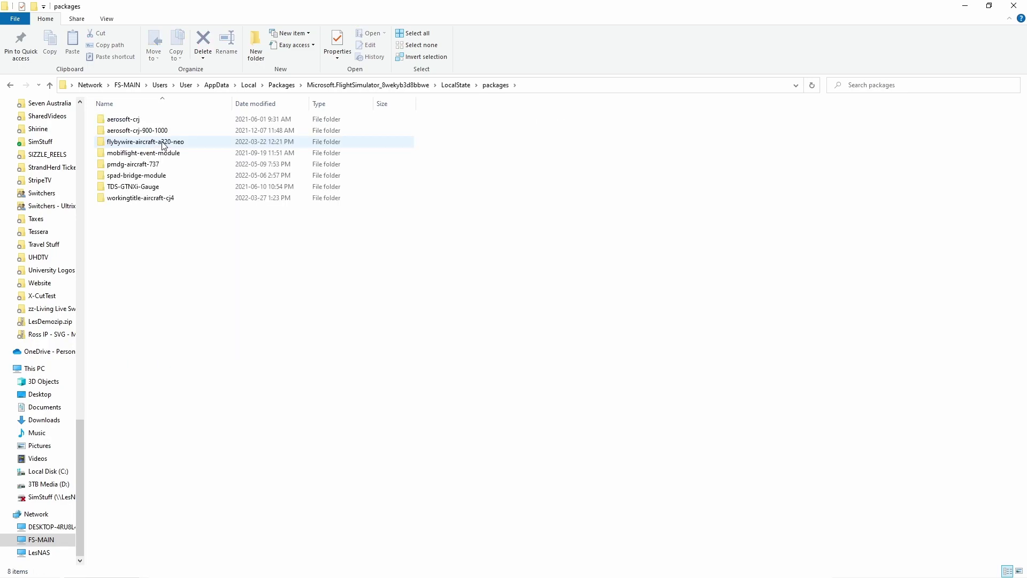
{"action": "double_click", "coordinate": [146, 166]}
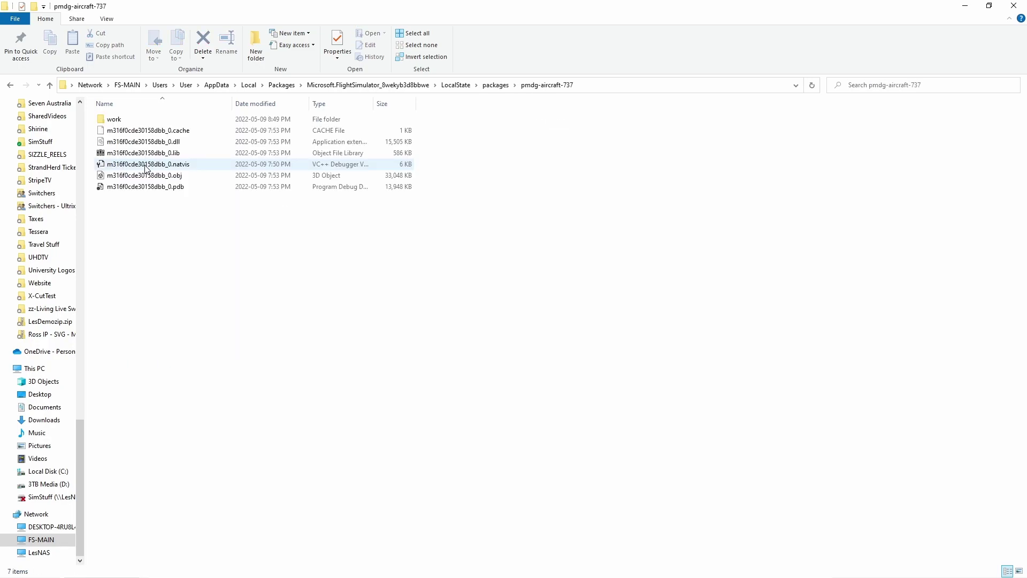
{"action": "double_click", "coordinate": [119, 124]}
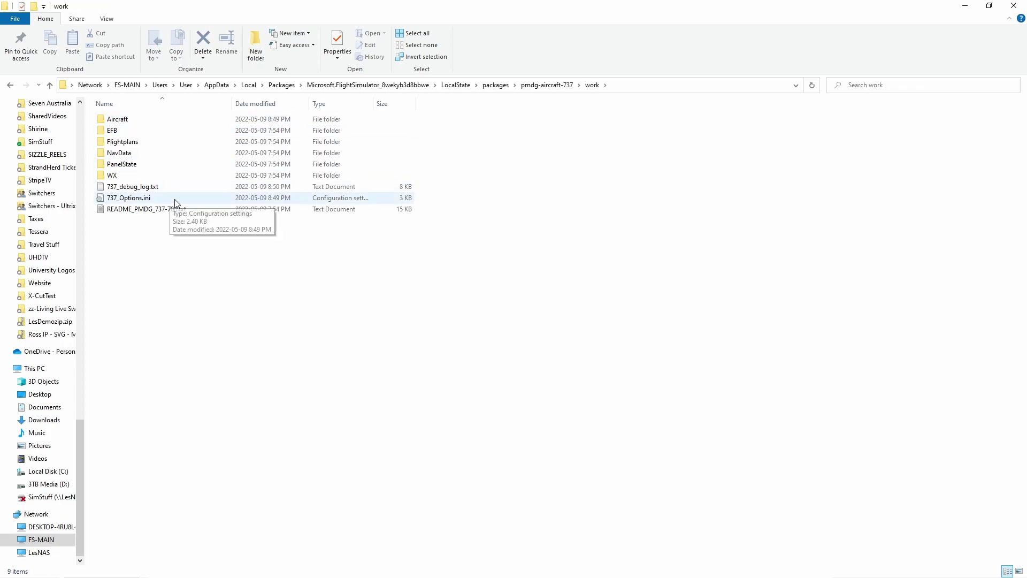
Open 737_Options.ini in Notepad++, maximized, and scroll to the end of the file.
{"action": "right_click", "coordinate": [128, 202]}
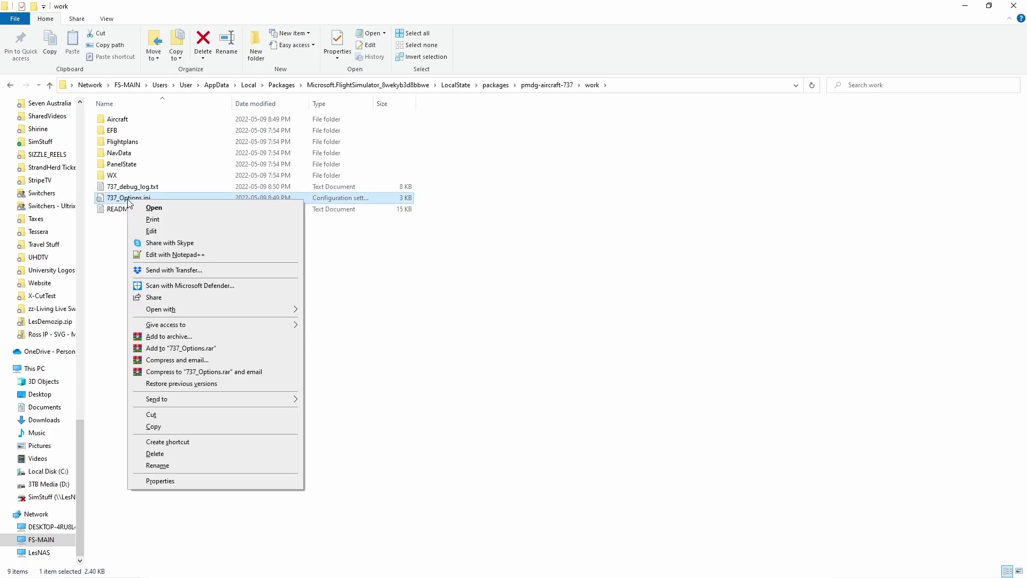
{"action": "left_click", "coordinate": [193, 255]}
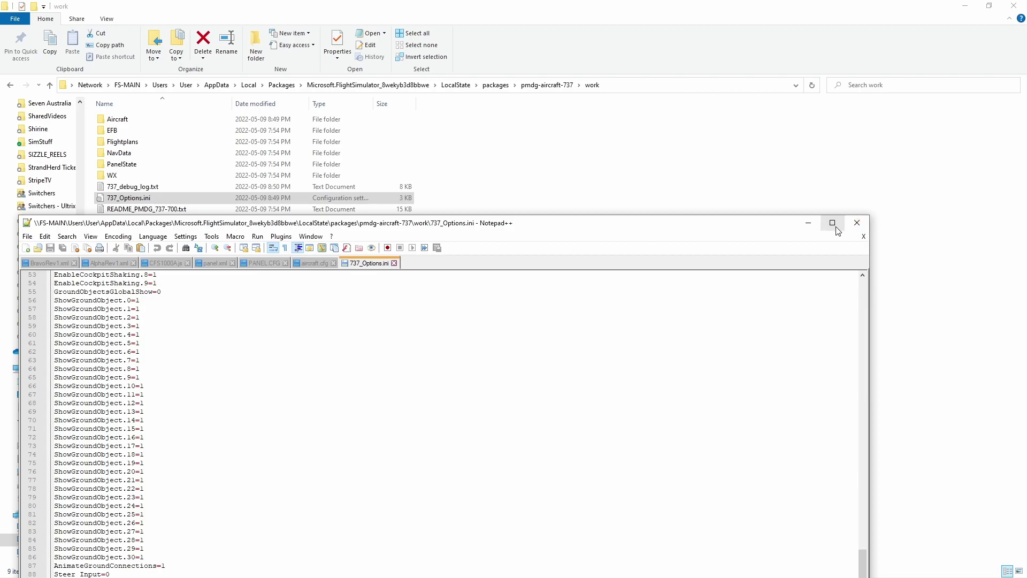
{"action": "left_click", "coordinate": [832, 223]}
{"action": "scroll", "coordinate": [199, 336], "scroll_direction": "down", "scroll_amount": 8}
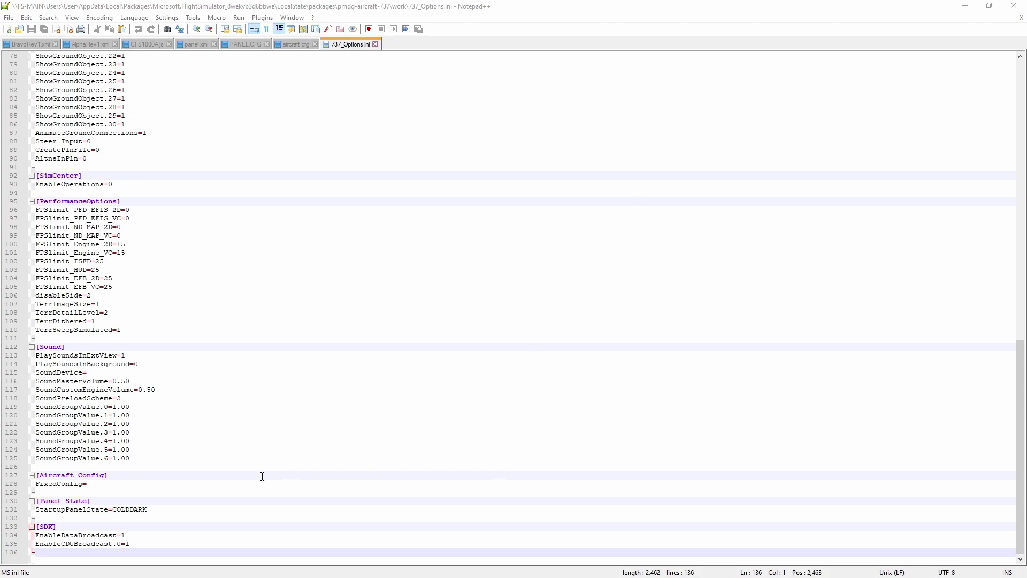
Paste EnableCDUBroadcast.1=1 under [SDK], save the file and close Notepad++.
{"action": "left_click", "coordinate": [134, 557]}
{"action": "type", "text": "EnableCDUBroadcast.1=1"}
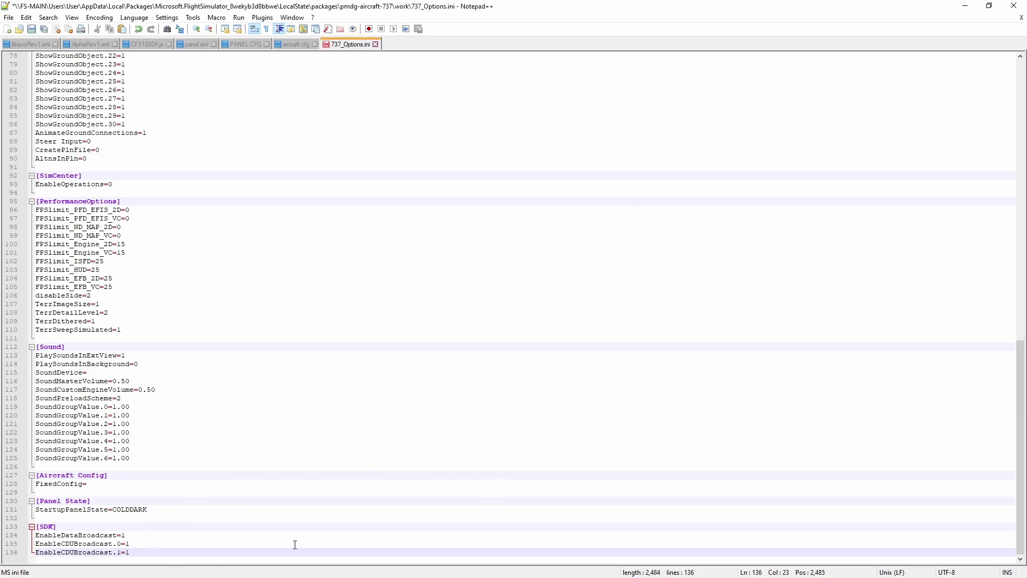
{"action": "left_click", "coordinate": [36, 31]}
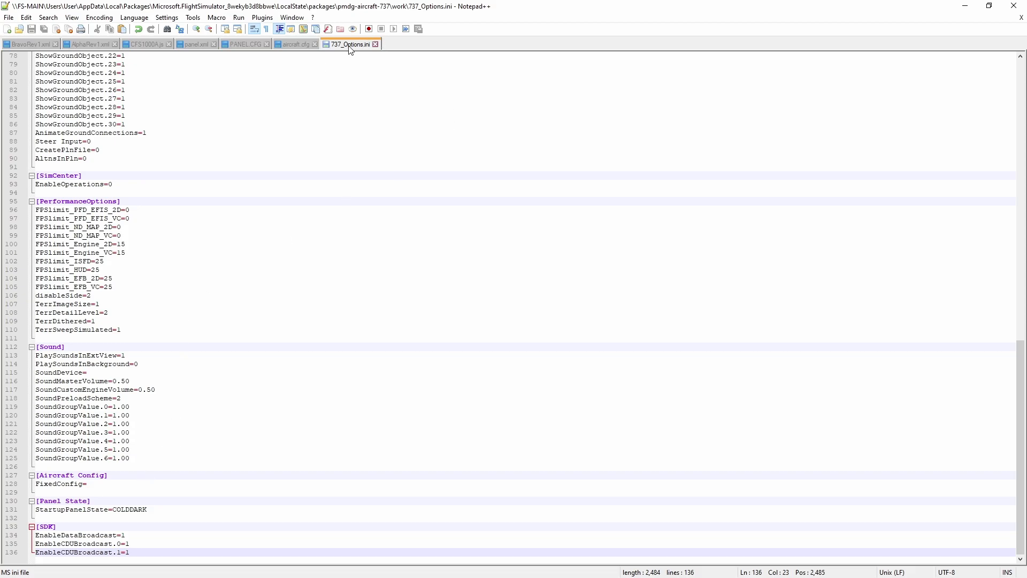
{"action": "left_click", "coordinate": [1012, 6]}
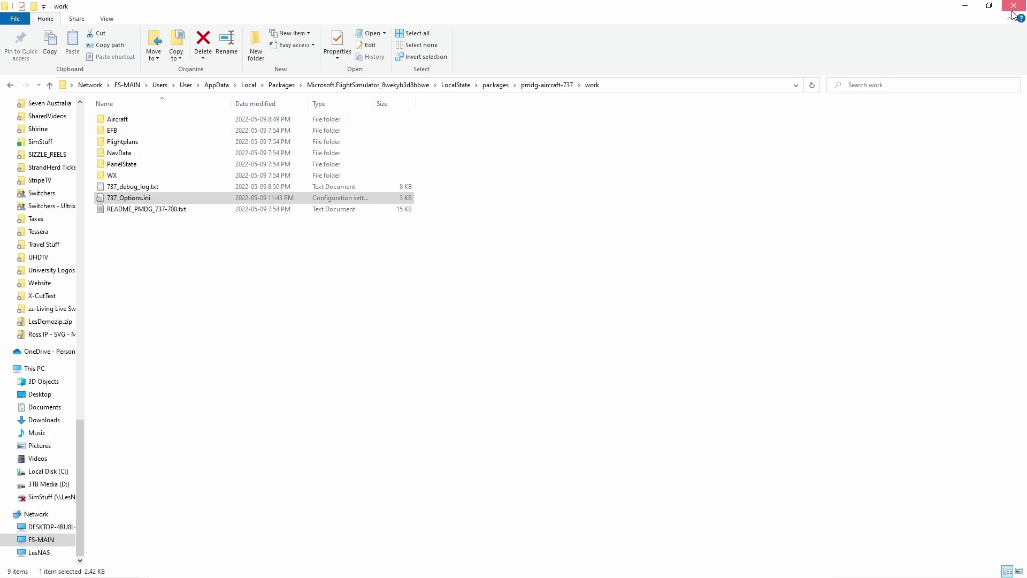
Close Explorer and show SPAD.neXt's FSX/Prepar3D application settings with PMDG QOTSII Support.
{"action": "left_click", "coordinate": [1013, 9]}
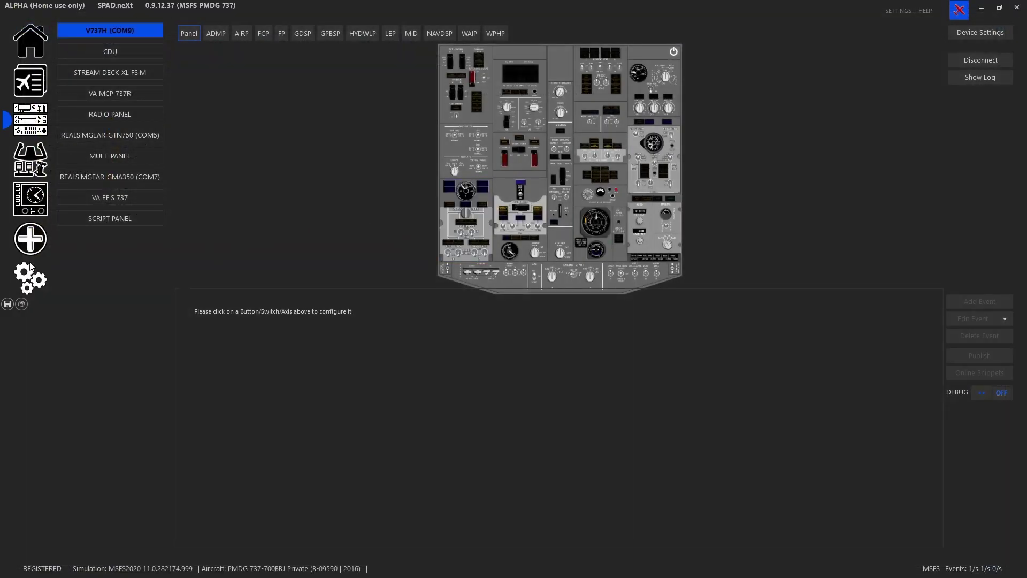
{"action": "left_click", "coordinate": [35, 280]}
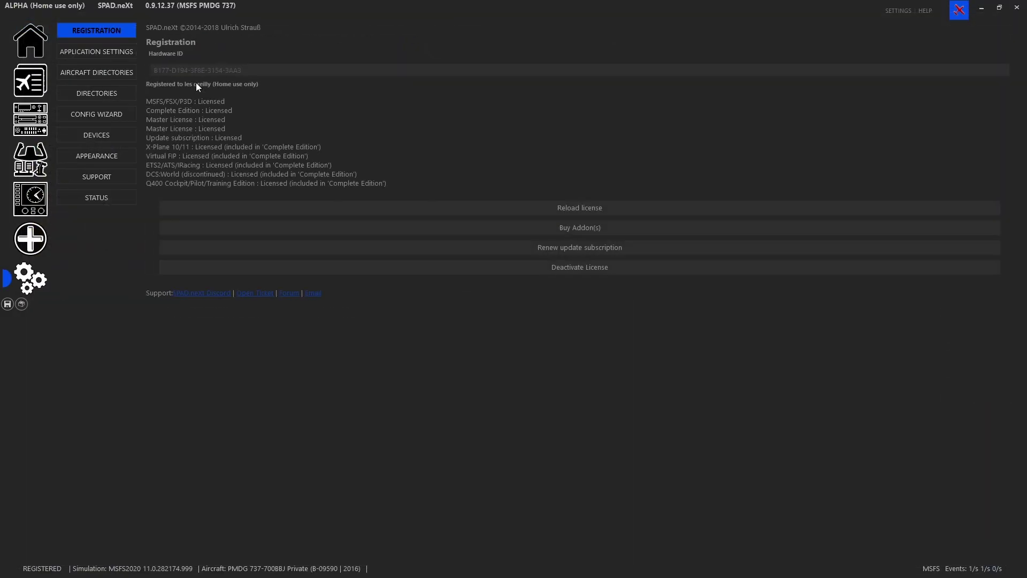
{"action": "left_click", "coordinate": [122, 51]}
{"action": "left_click", "coordinate": [181, 118]}
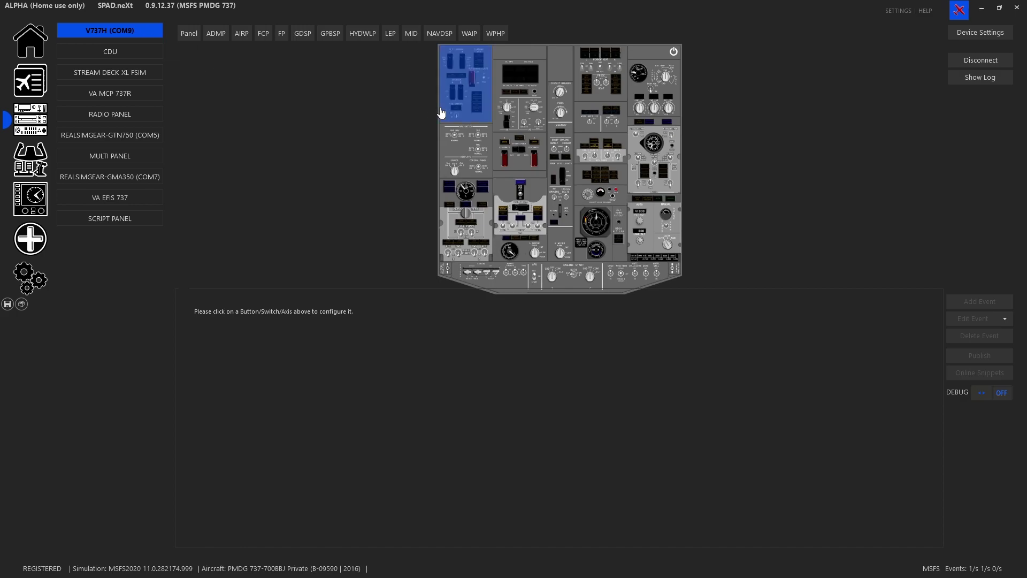
Show the FCP B LOW PRESSURE annunciator's buttonlight events, review the first, and list addable event types.
{"action": "left_click", "coordinate": [472, 104]}
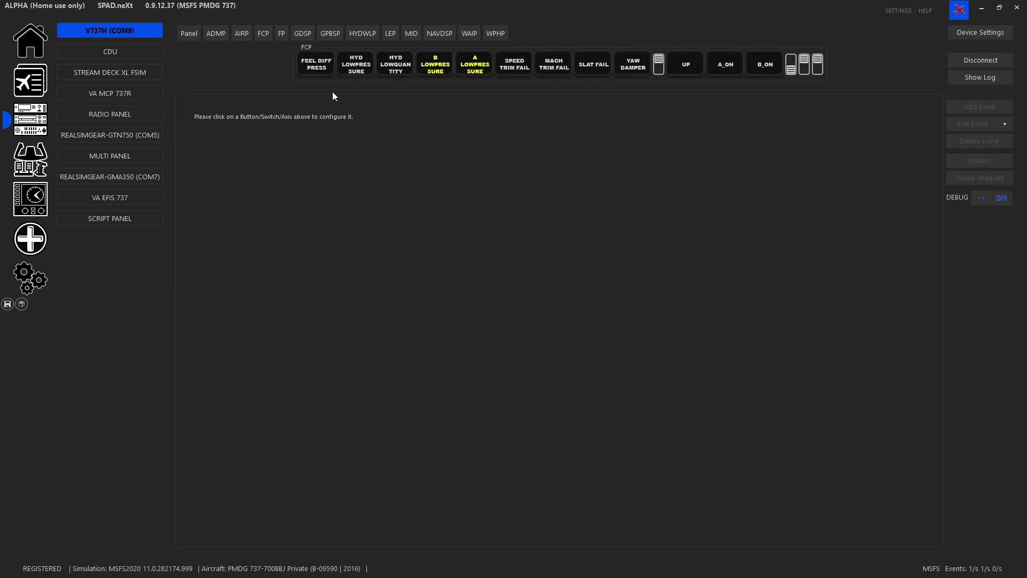
{"action": "left_click", "coordinate": [453, 78]}
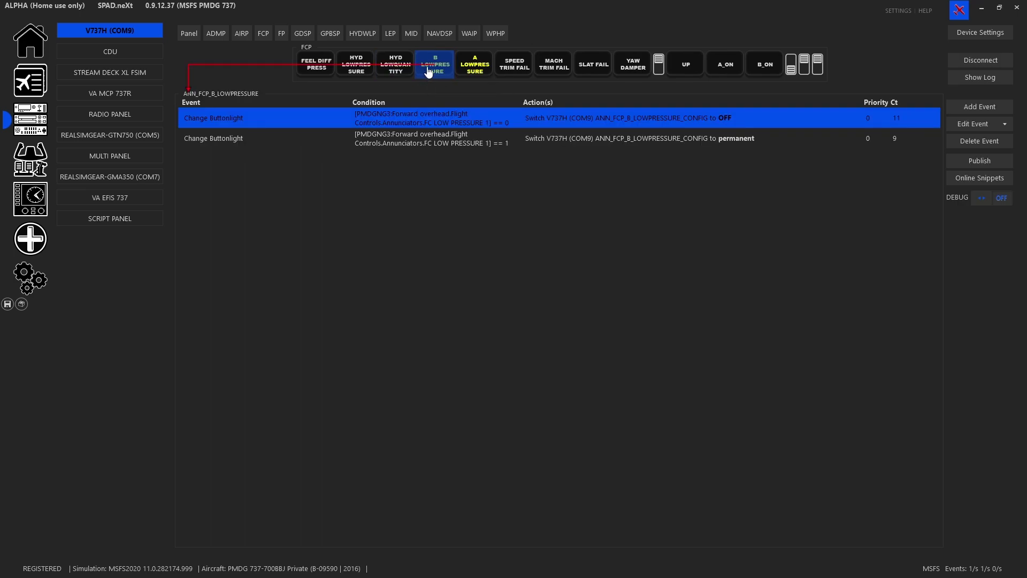
{"action": "double_click", "coordinate": [406, 118]}
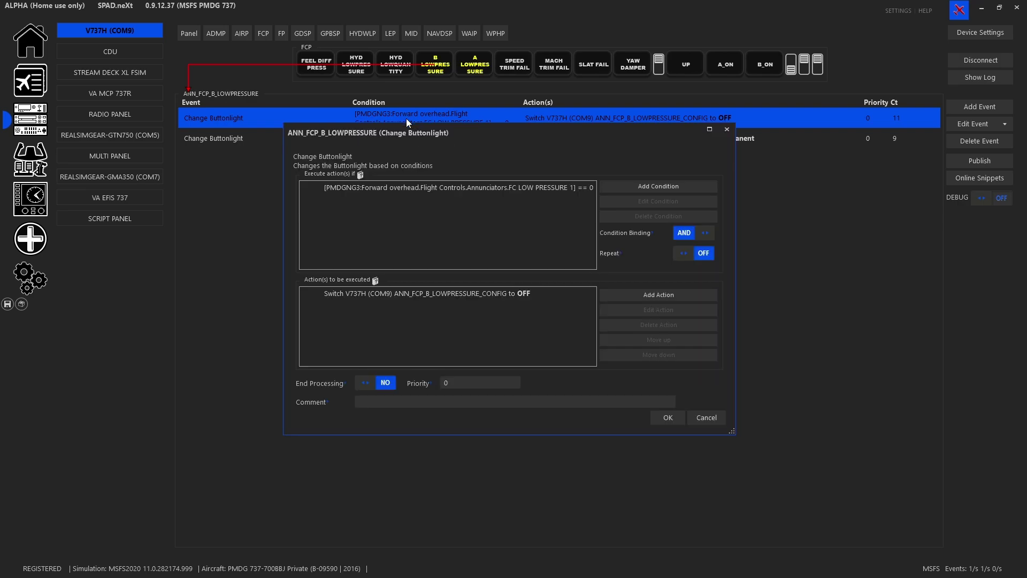
{"action": "left_click", "coordinate": [722, 133]}
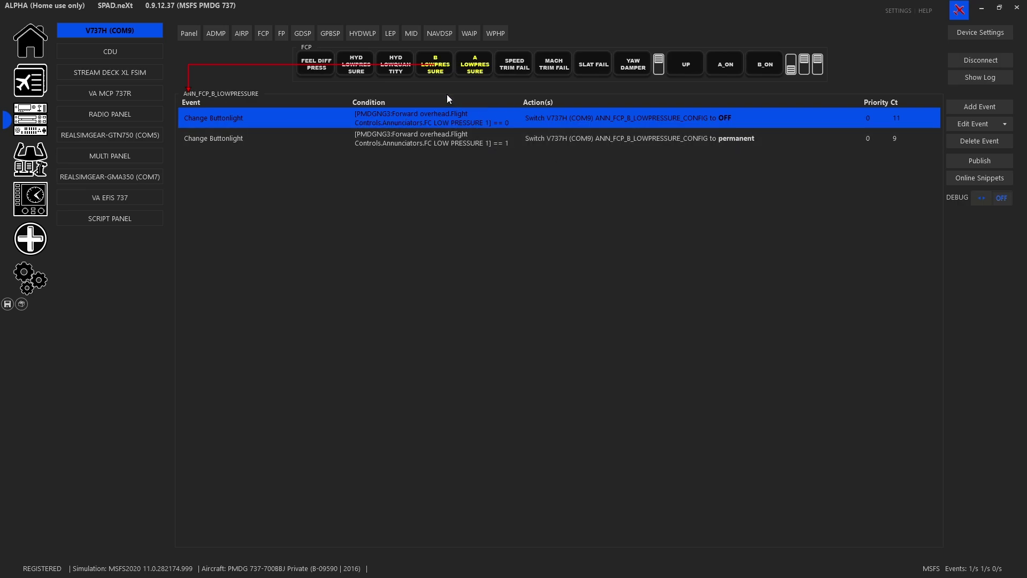
{"action": "left_click", "coordinate": [998, 111]}
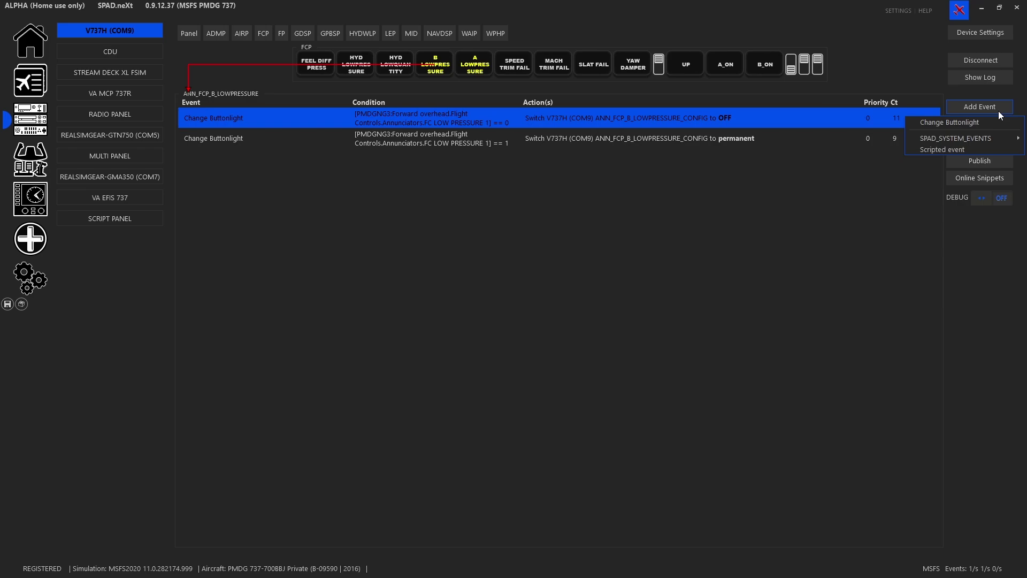
Start a new Change Buttonlight event with a condition and open the PMDG 737 NGXu data list.
{"action": "left_click", "coordinate": [933, 121]}
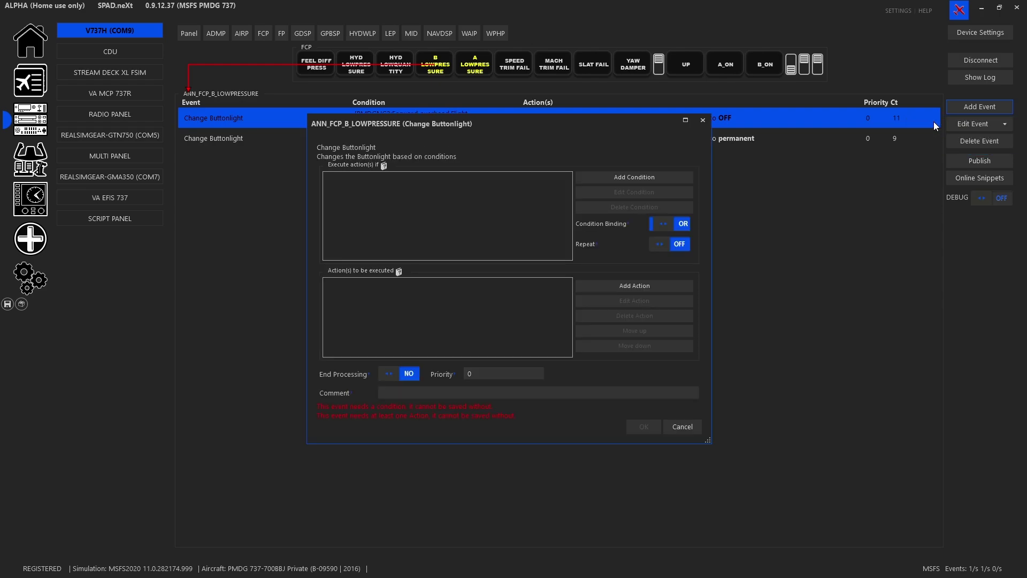
{"action": "left_click", "coordinate": [616, 177]}
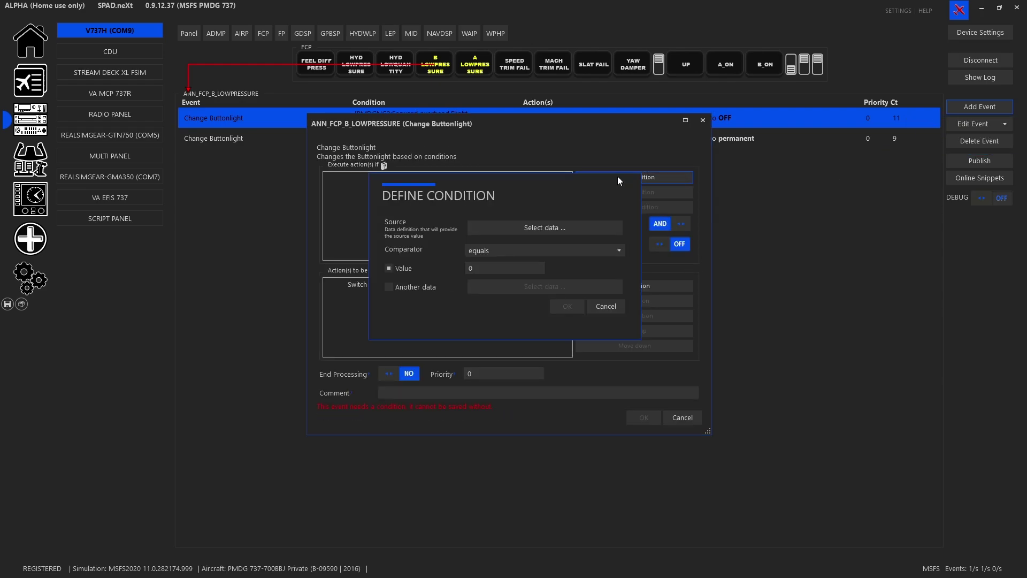
{"action": "left_click", "coordinate": [588, 223]}
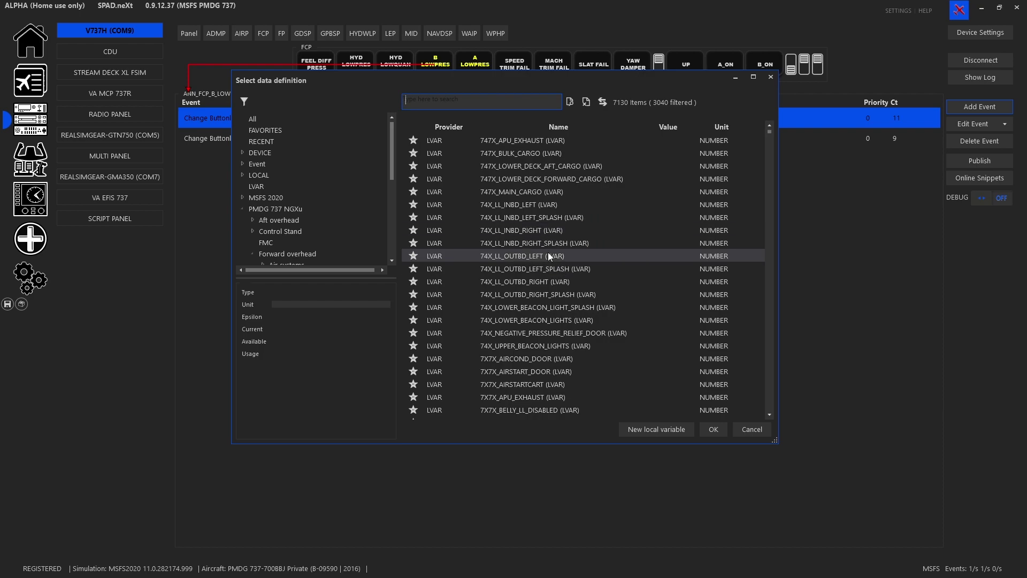
{"action": "left_click", "coordinate": [244, 102]}
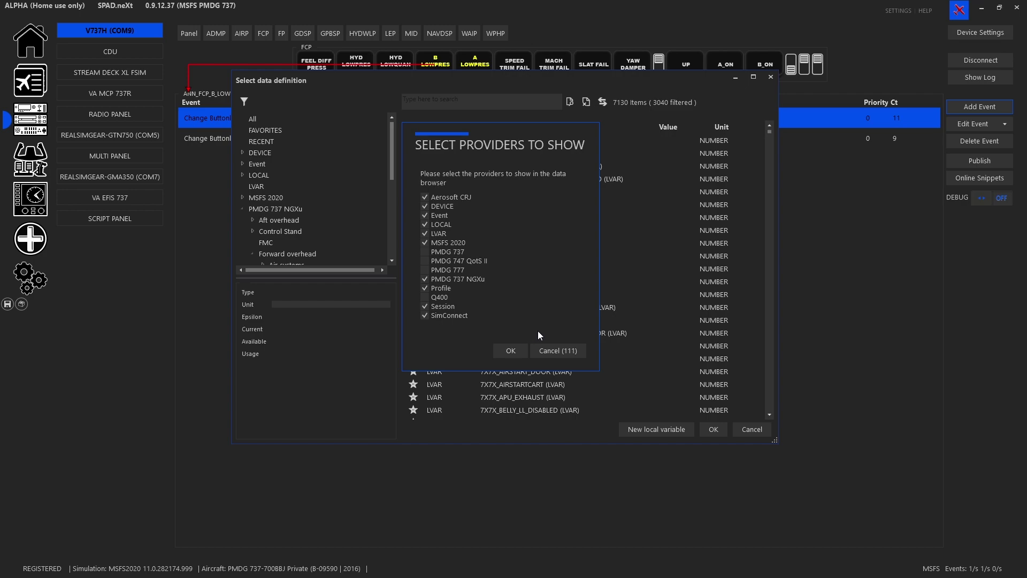
{"action": "left_click", "coordinate": [570, 352]}
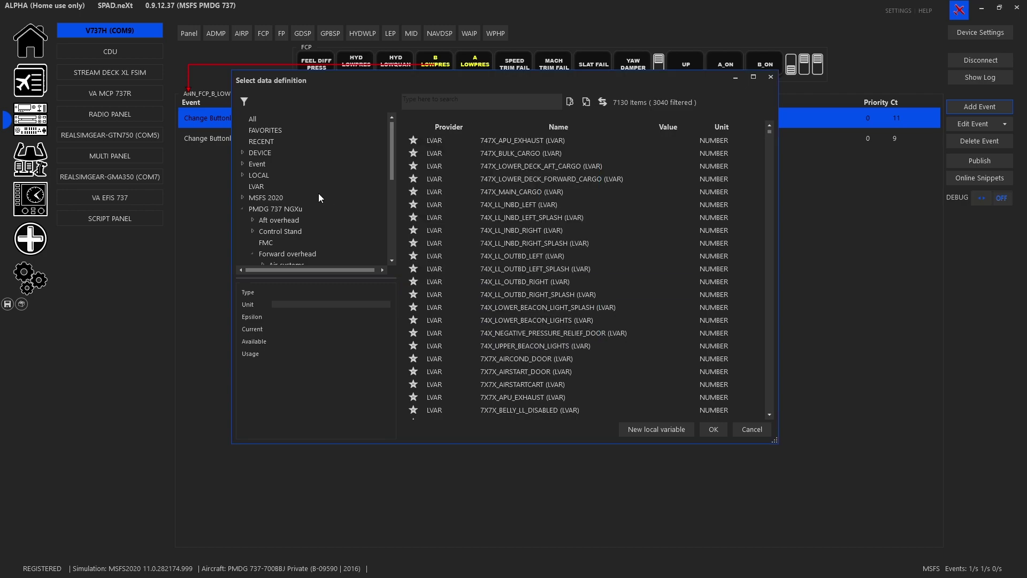
{"action": "left_click", "coordinate": [242, 210]}
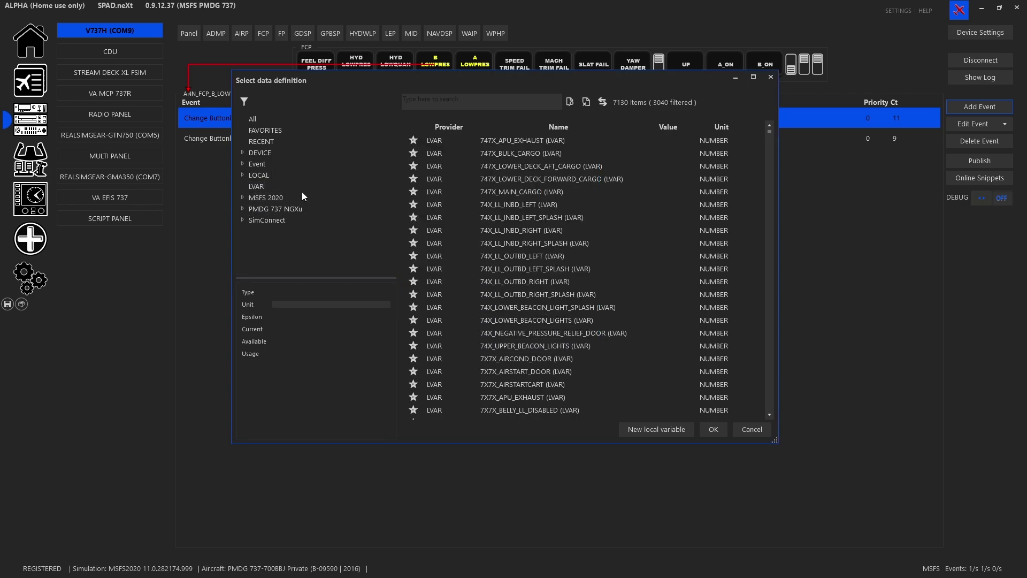
{"action": "left_click", "coordinate": [284, 219]}
{"action": "double_click", "coordinate": [286, 210]}
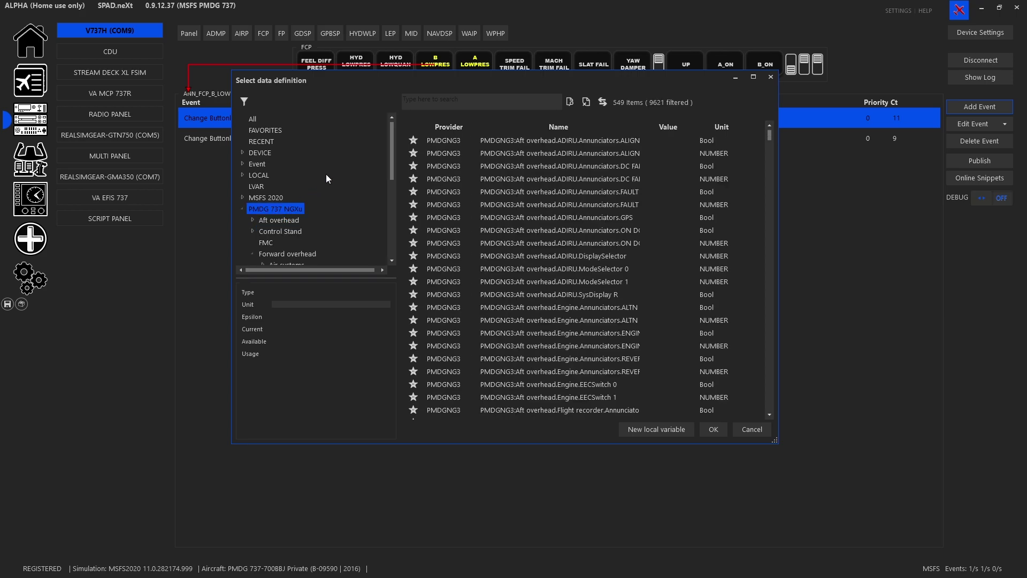
Browse Forward overhead > Flight Controls > Annunciators and pick FC LOW PRESSURE 1.
{"action": "scroll", "coordinate": [326, 175], "scroll_direction": "down", "scroll_amount": 3}
{"action": "scroll", "coordinate": [329, 176], "scroll_direction": "up", "scroll_amount": 1}
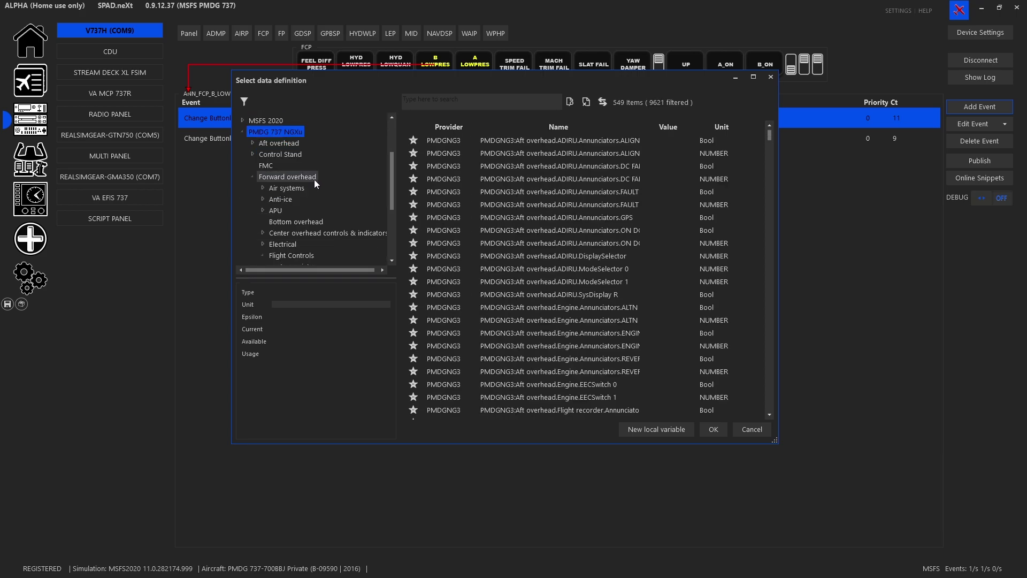
{"action": "left_click", "coordinate": [314, 180]}
{"action": "scroll", "coordinate": [314, 182], "scroll_direction": "down", "scroll_amount": 1}
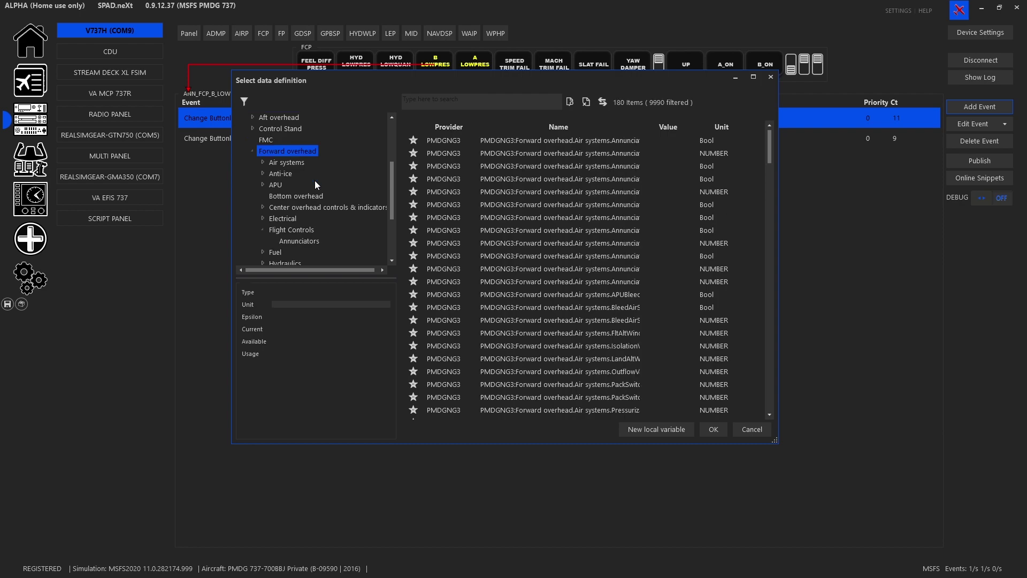
{"action": "scroll", "coordinate": [314, 185], "scroll_direction": "down", "scroll_amount": 1}
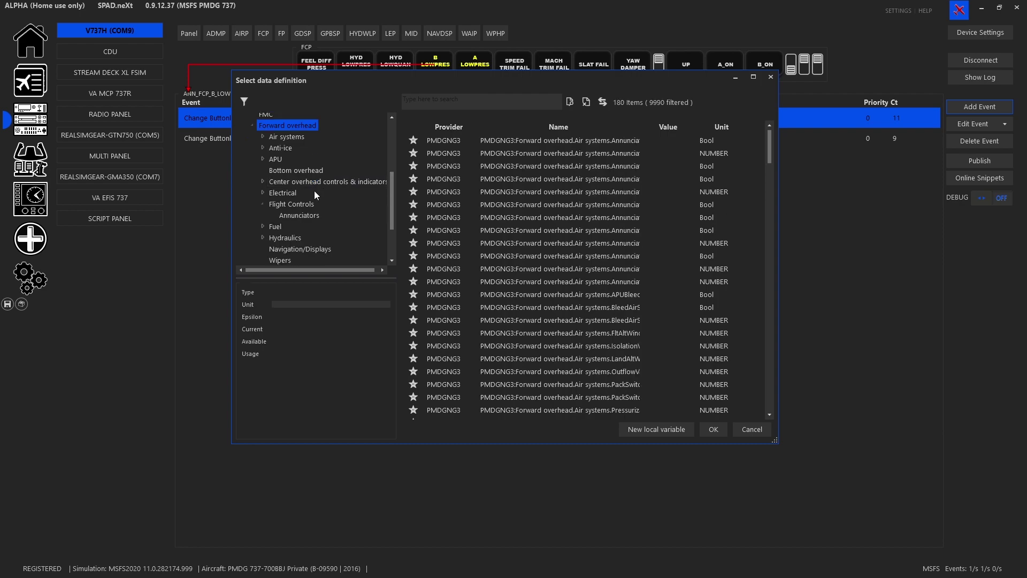
{"action": "left_click", "coordinate": [301, 206]}
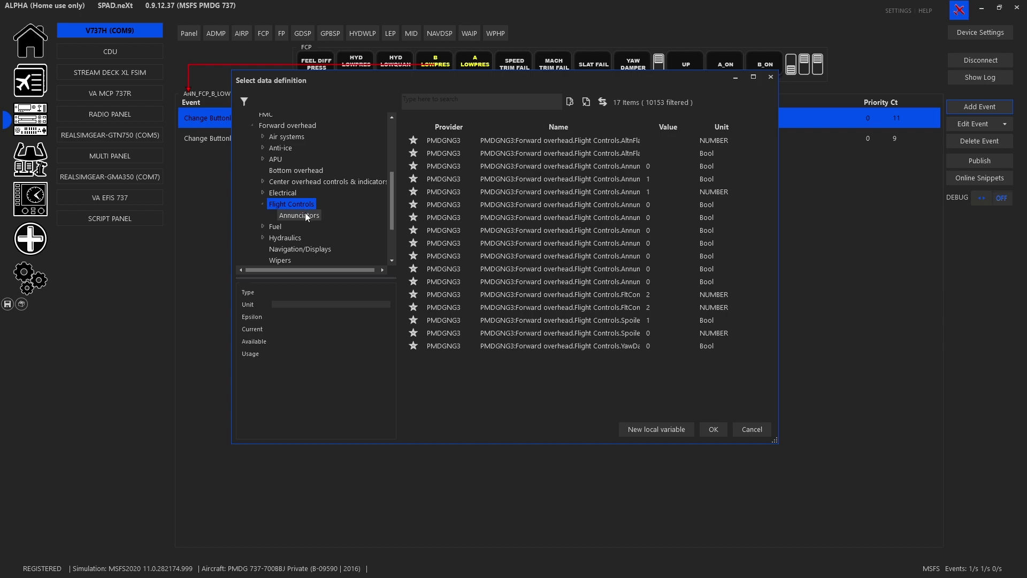
{"action": "left_click", "coordinate": [307, 217]}
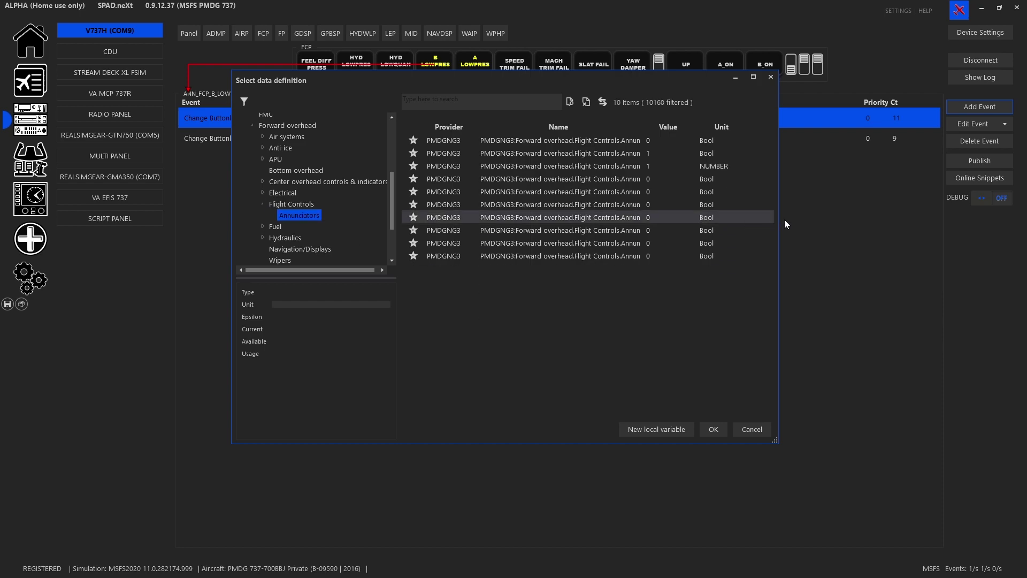
{"action": "left_click_drag", "start_coordinate": [777, 219], "coordinate": [934, 207]}
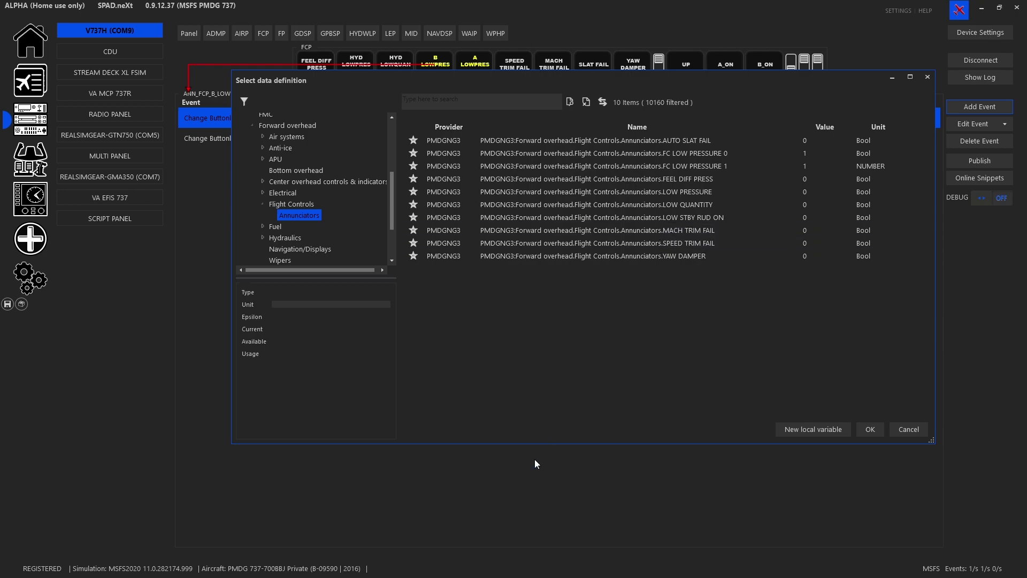
{"action": "left_click", "coordinate": [723, 166]}
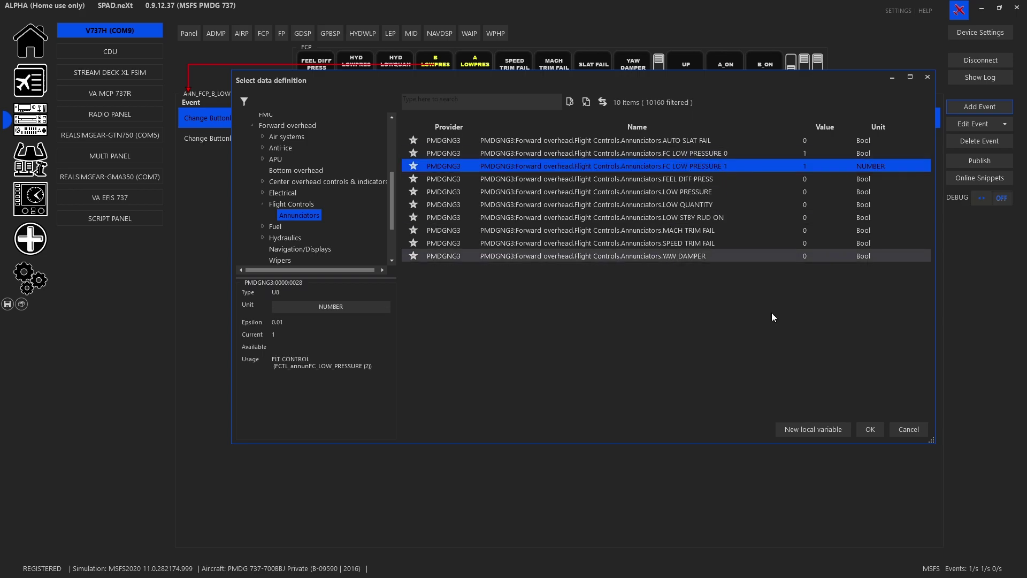
Discard the new event and review the first light event's OFF action.
{"action": "left_click", "coordinate": [908, 430]}
{"action": "left_click", "coordinate": [607, 307]}
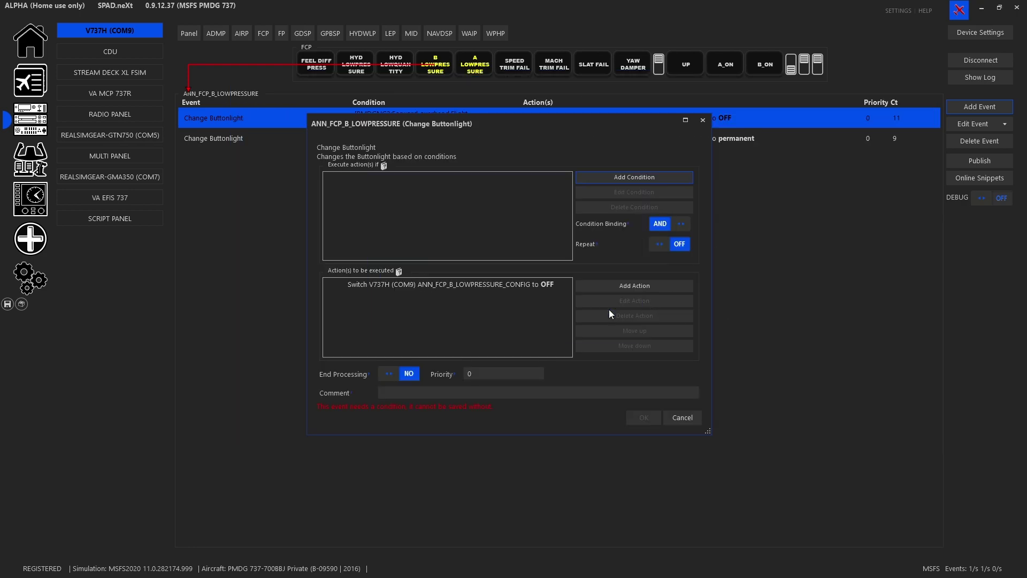
{"action": "left_click", "coordinate": [683, 417]}
{"action": "double_click", "coordinate": [415, 117]}
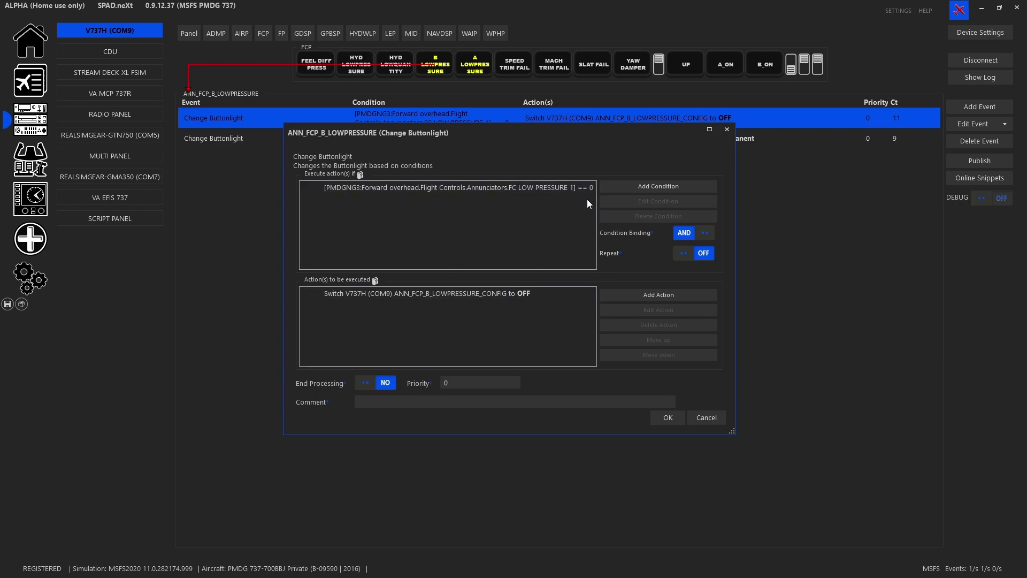
{"action": "left_click", "coordinate": [497, 293]}
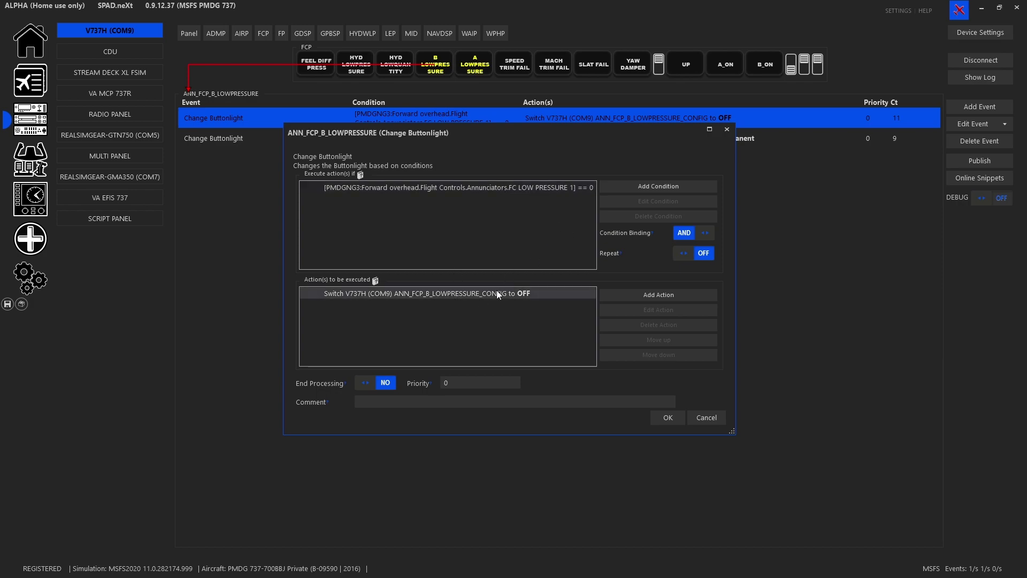
{"action": "left_click", "coordinate": [705, 418]}
Set the second event's light to ON, permanent (no flashing), confirm and save the profile.
{"action": "double_click", "coordinate": [388, 145]}
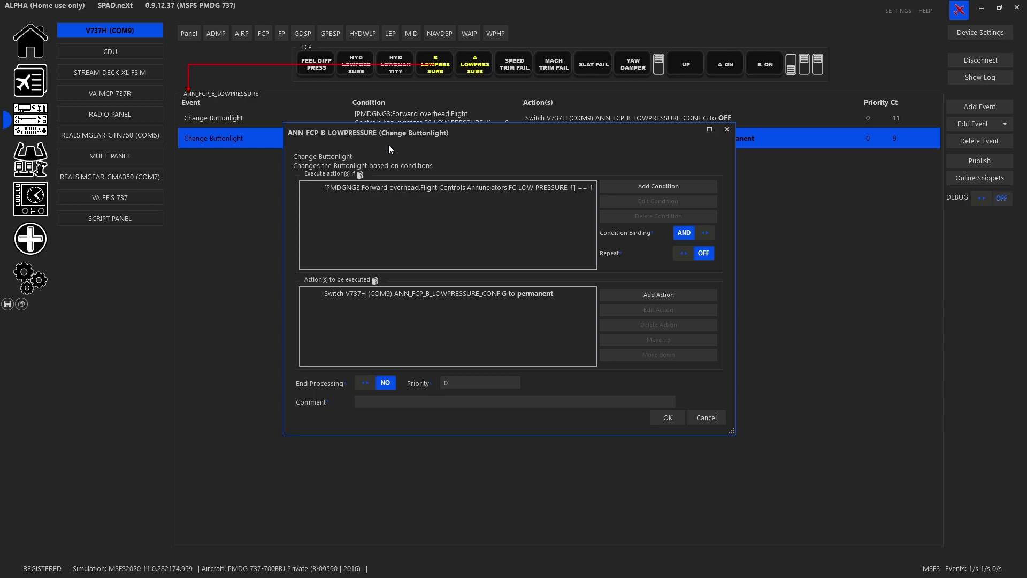
{"action": "double_click", "coordinate": [480, 185]}
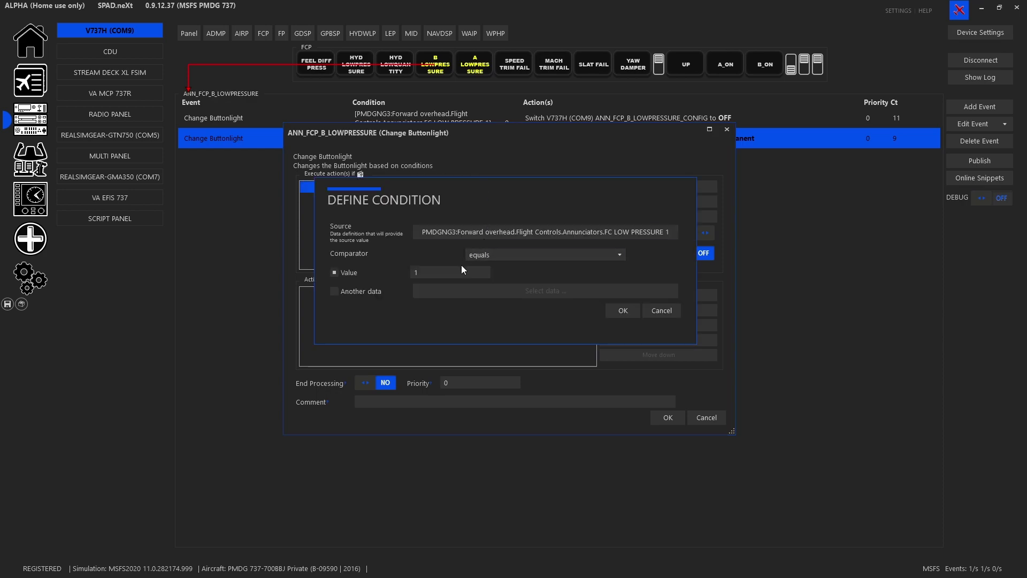
{"action": "left_click", "coordinate": [623, 310]}
{"action": "double_click", "coordinate": [528, 297]}
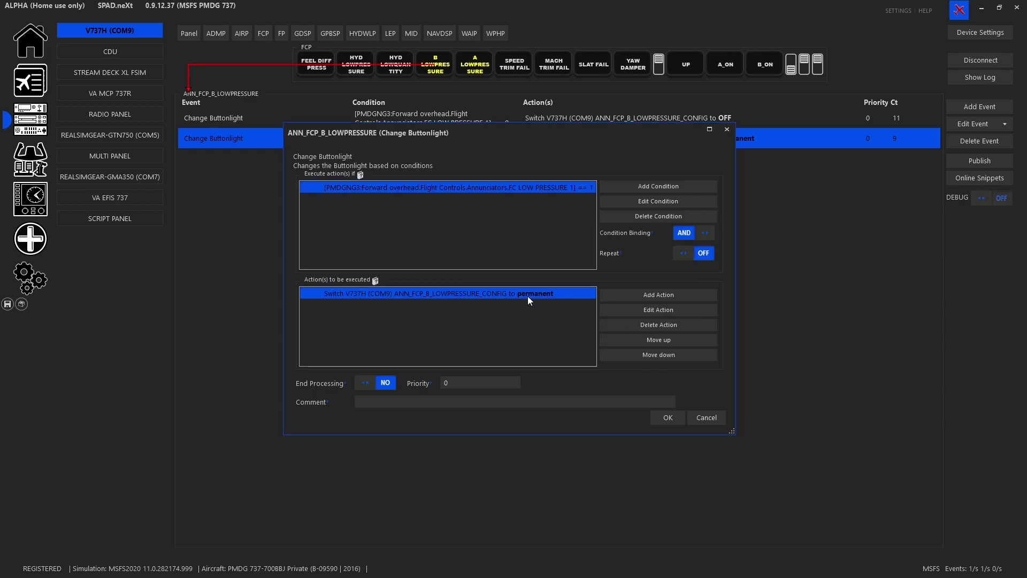
{"action": "left_click", "coordinate": [506, 279]}
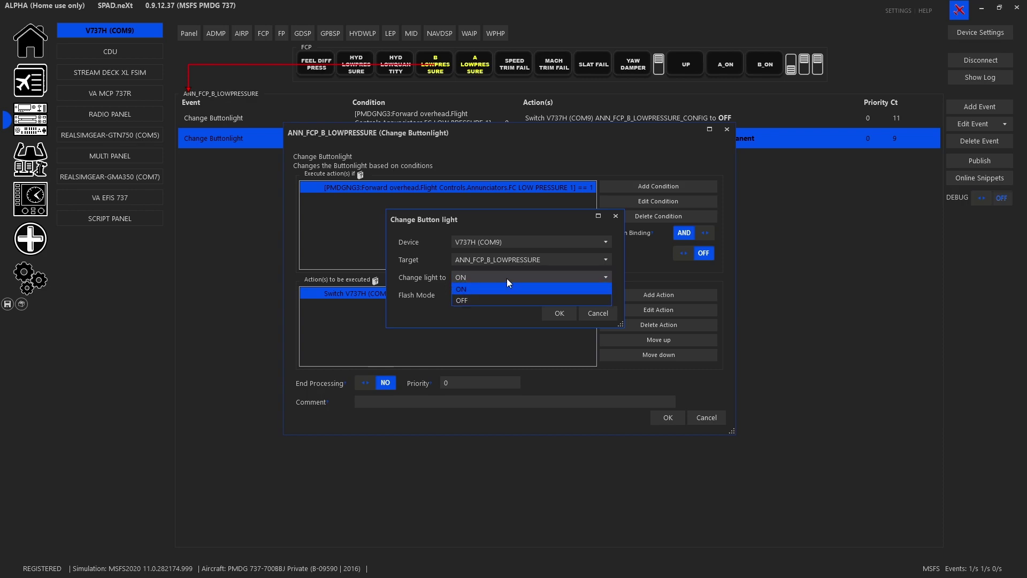
{"action": "left_click", "coordinate": [505, 286]}
{"action": "left_click", "coordinate": [504, 294]}
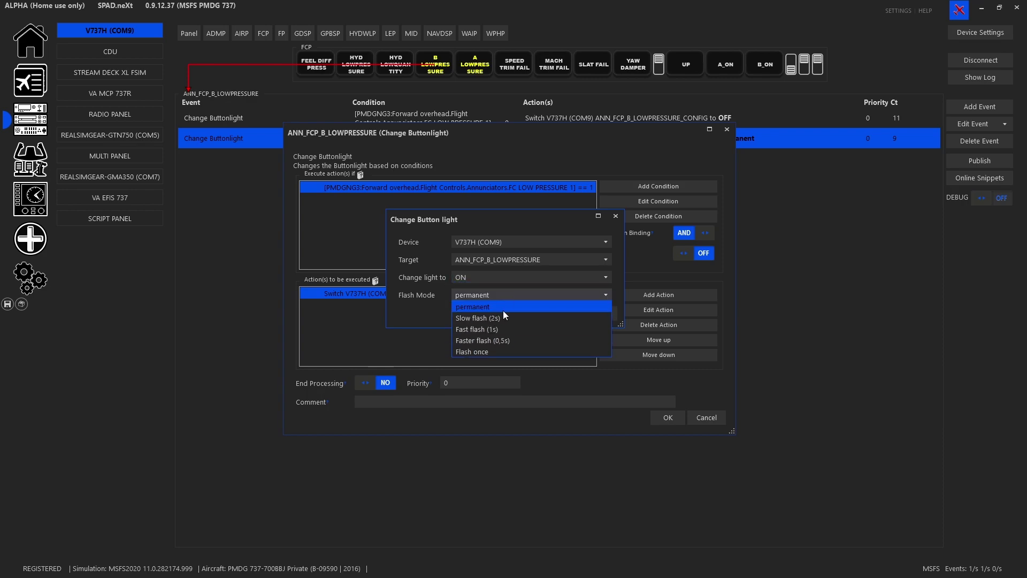
{"action": "left_click", "coordinate": [502, 307]}
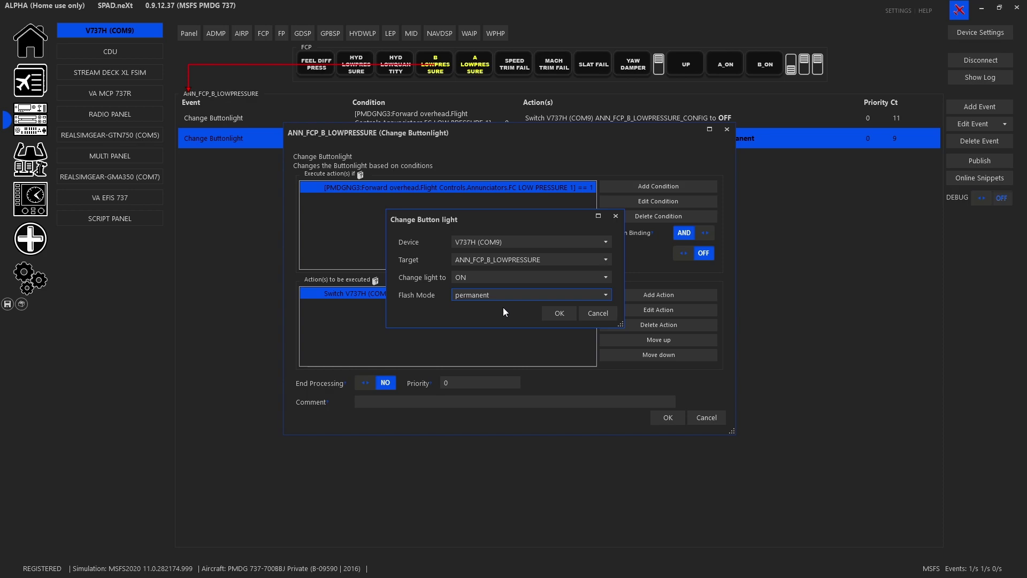
{"action": "left_click", "coordinate": [546, 311]}
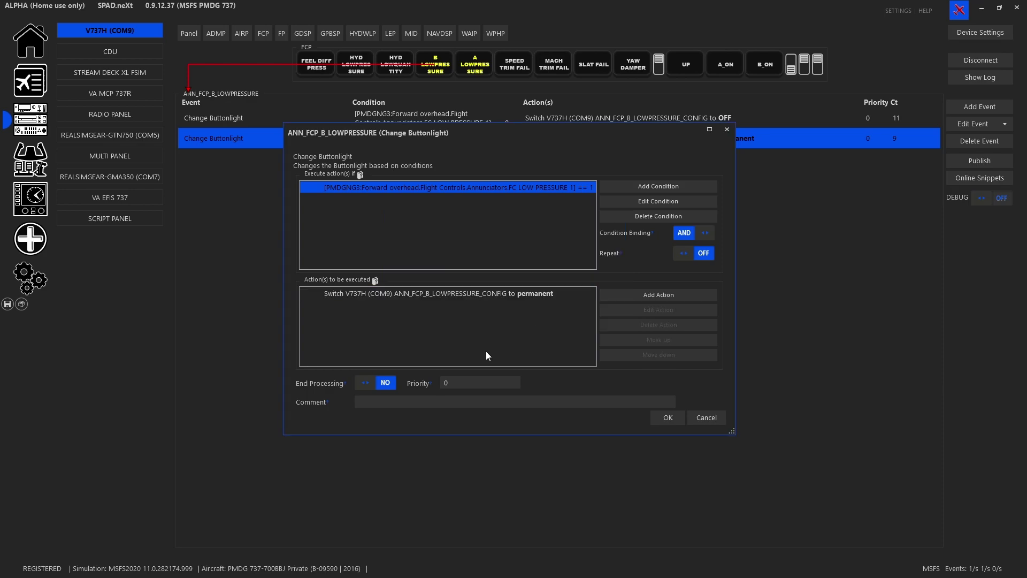
{"action": "left_click", "coordinate": [666, 417]}
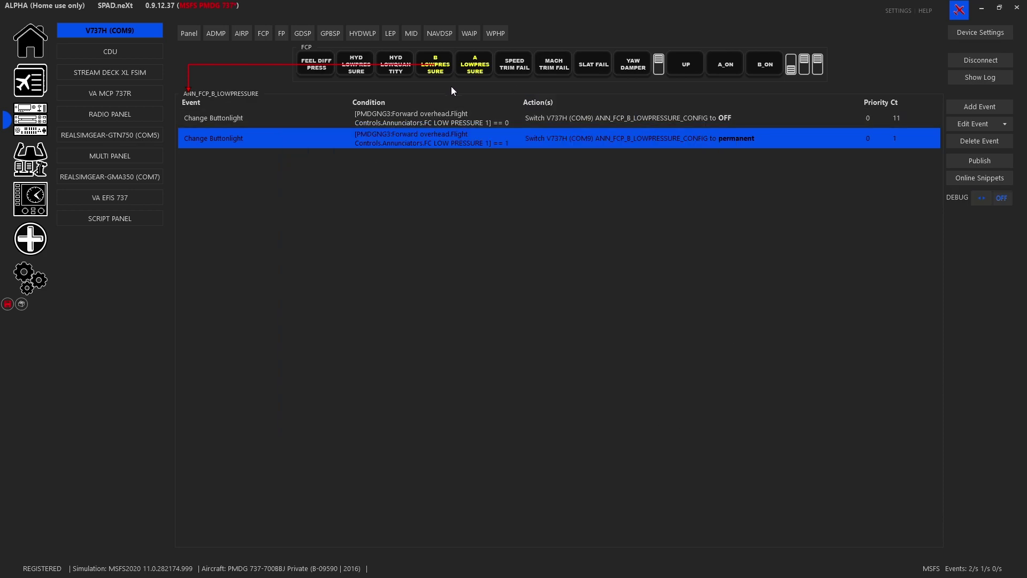
{"action": "left_click", "coordinate": [7, 304]}
Show SW_OH_ALT_FLAPS_MASTER's Switched to OFF and Switched to ARM events.
{"action": "left_click_drag", "start_coordinate": [438, 128], "coordinate": [437, 123]}
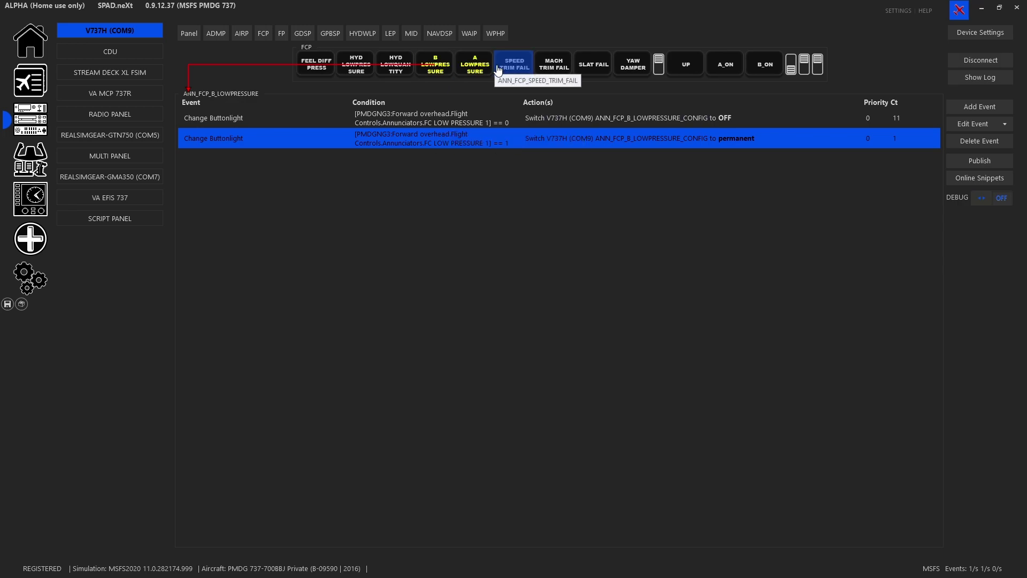
{"action": "left_click", "coordinate": [658, 73]}
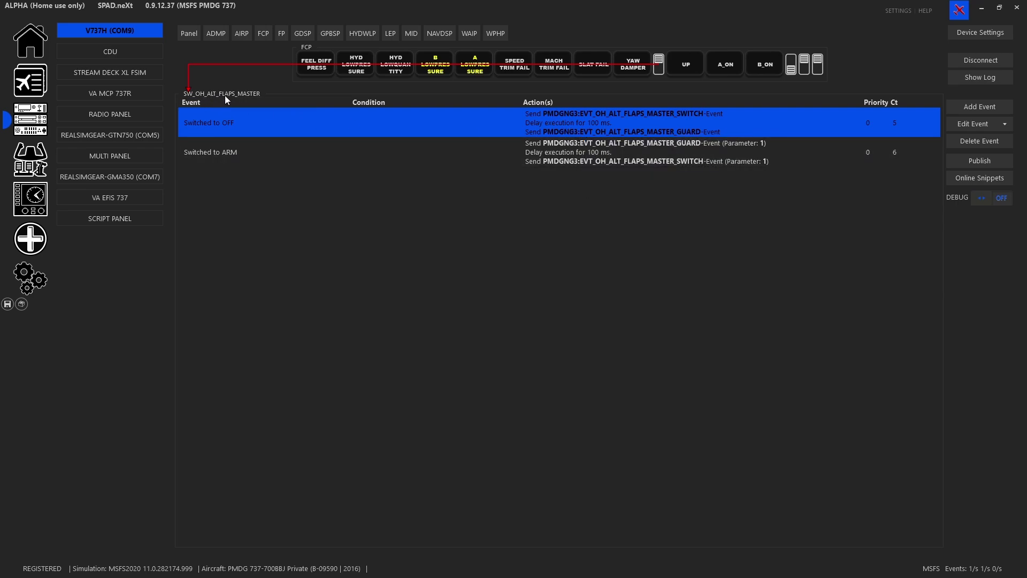
In the Switched to OFF event, browse PMDG 737 NGXu FLTCTRL simulation events, then cancel without choosing one.
{"action": "double_click", "coordinate": [604, 131]}
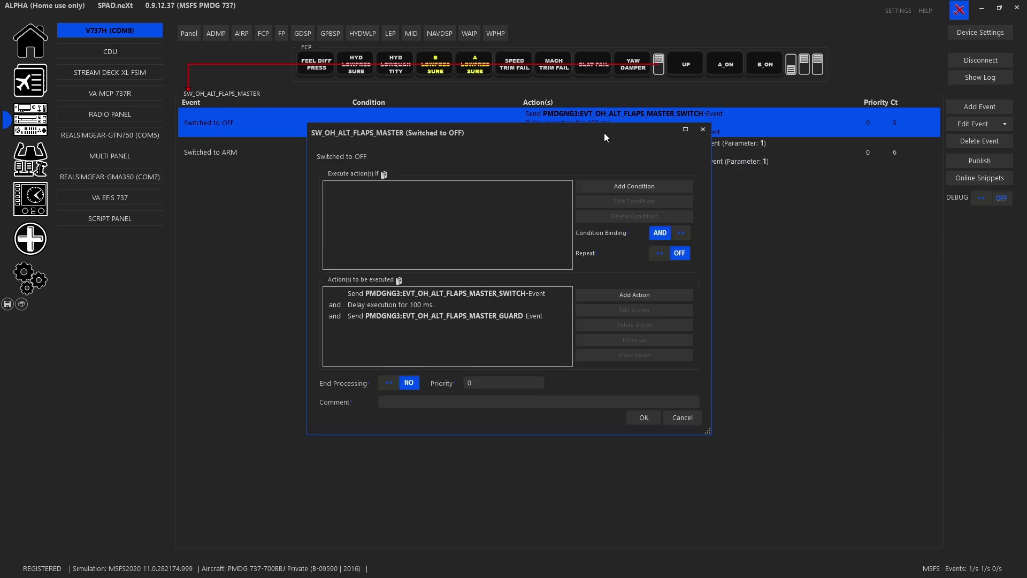
{"action": "left_click", "coordinate": [615, 296]}
{"action": "left_click", "coordinate": [627, 323]}
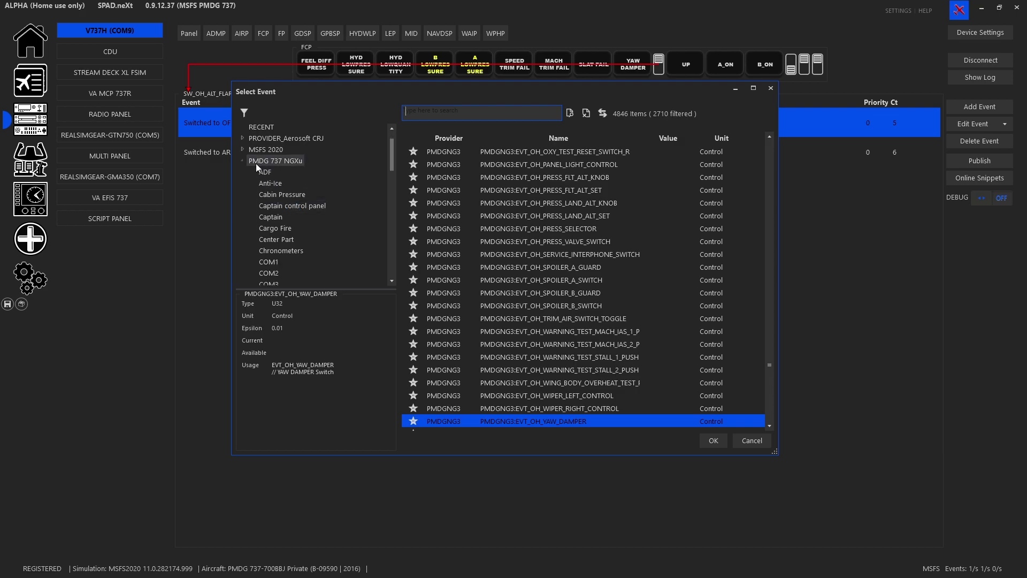
{"action": "scroll", "coordinate": [291, 163], "scroll_direction": "down", "scroll_amount": 5}
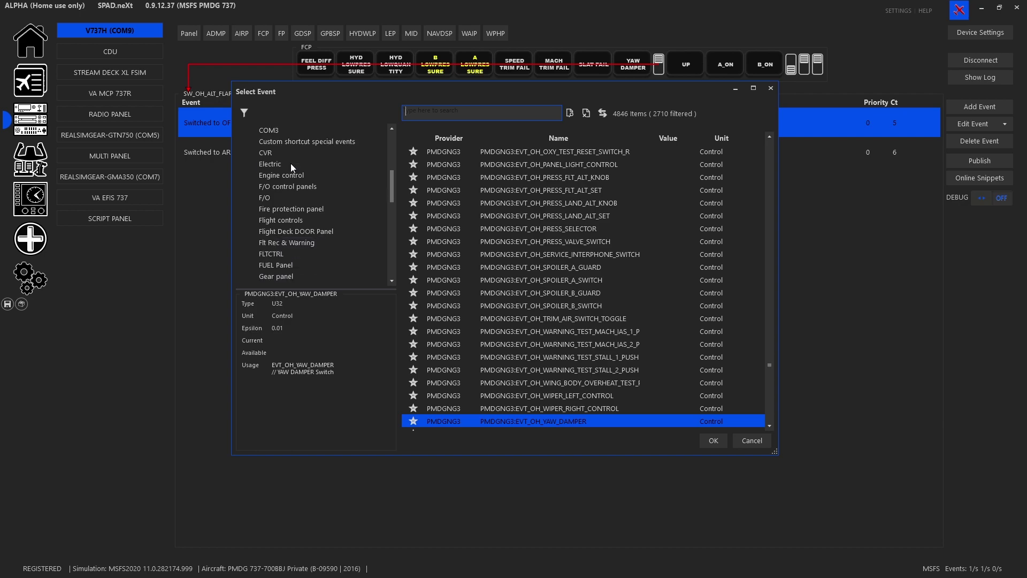
{"action": "left_click", "coordinate": [279, 255]}
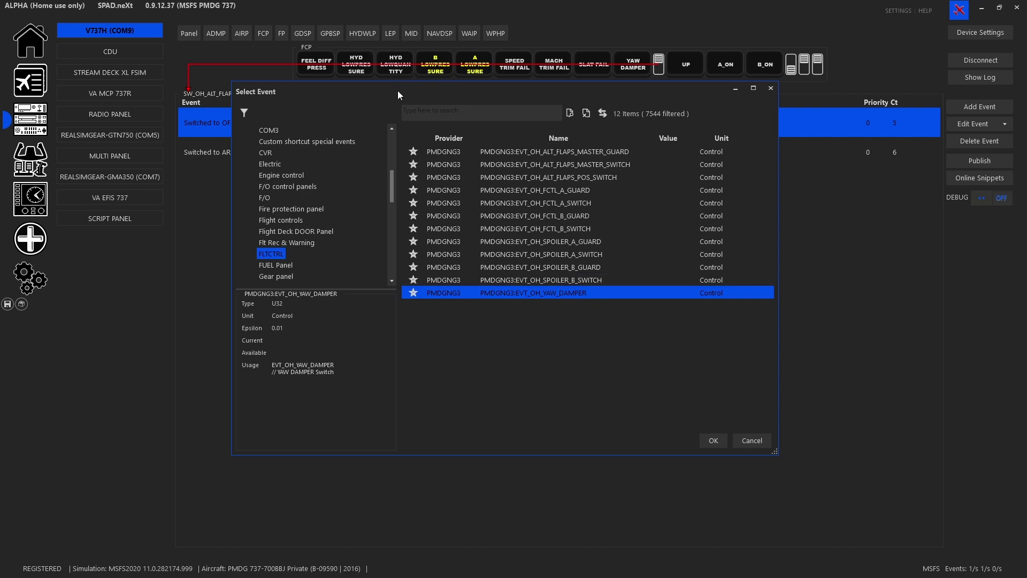
{"action": "left_click_drag", "start_coordinate": [398, 93], "coordinate": [406, 143]}
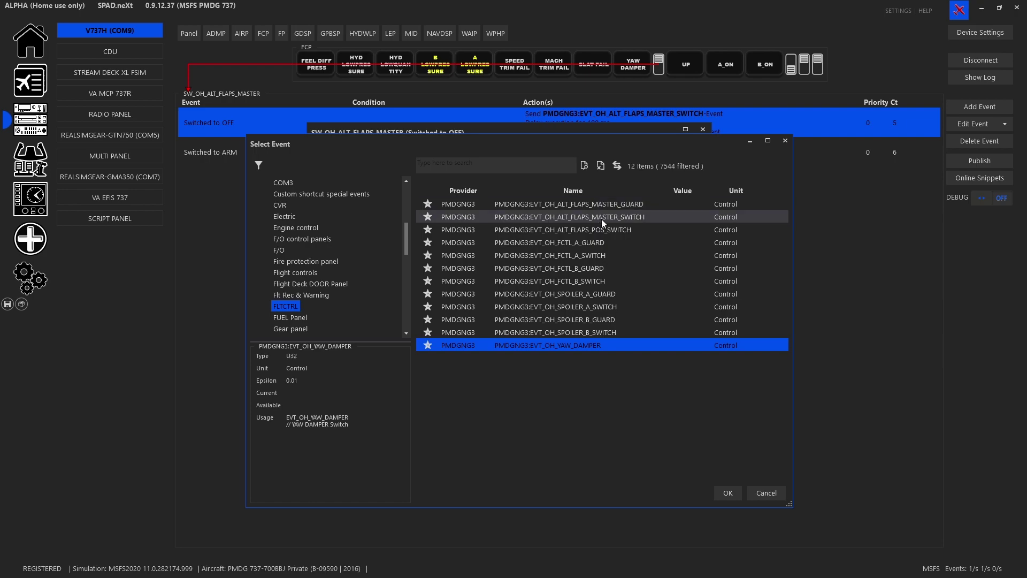
{"action": "left_click", "coordinate": [766, 493]}
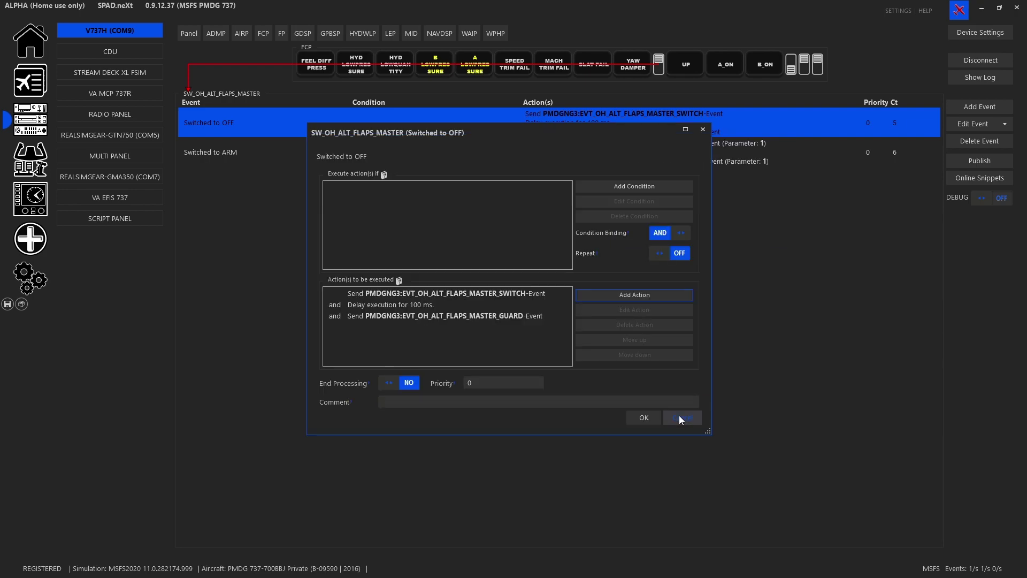
Inspect the OFF event's guard action (Set OFF 0), close the editor and select Switched to ARM.
{"action": "left_click", "coordinate": [415, 293]}
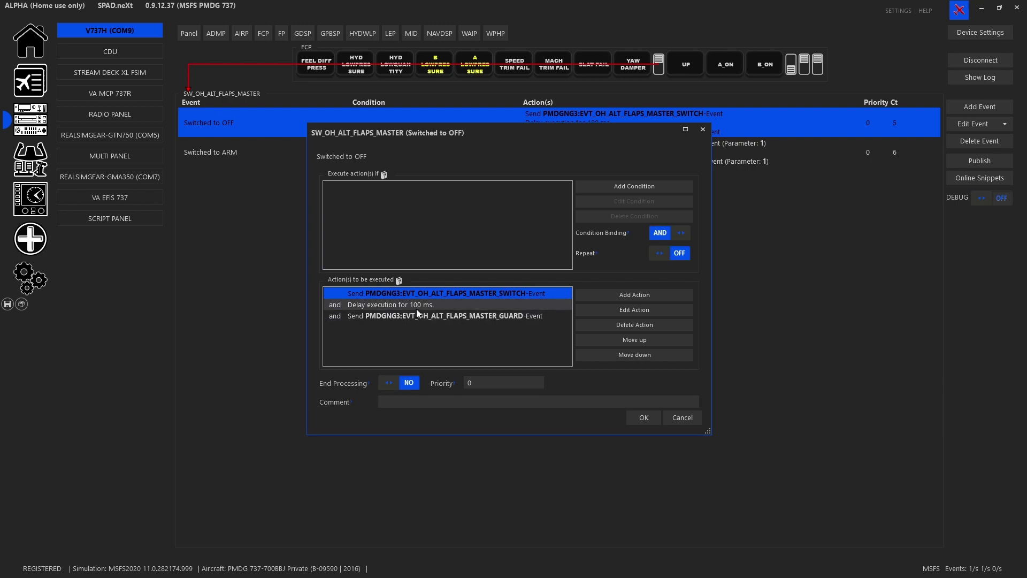
{"action": "left_click", "coordinate": [481, 316]}
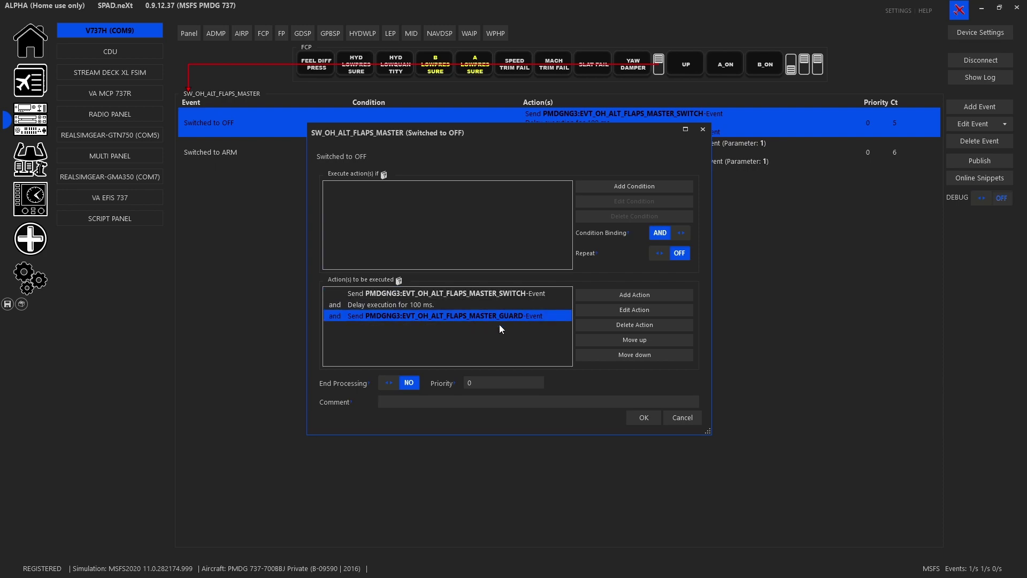
{"action": "double_click", "coordinate": [445, 319]}
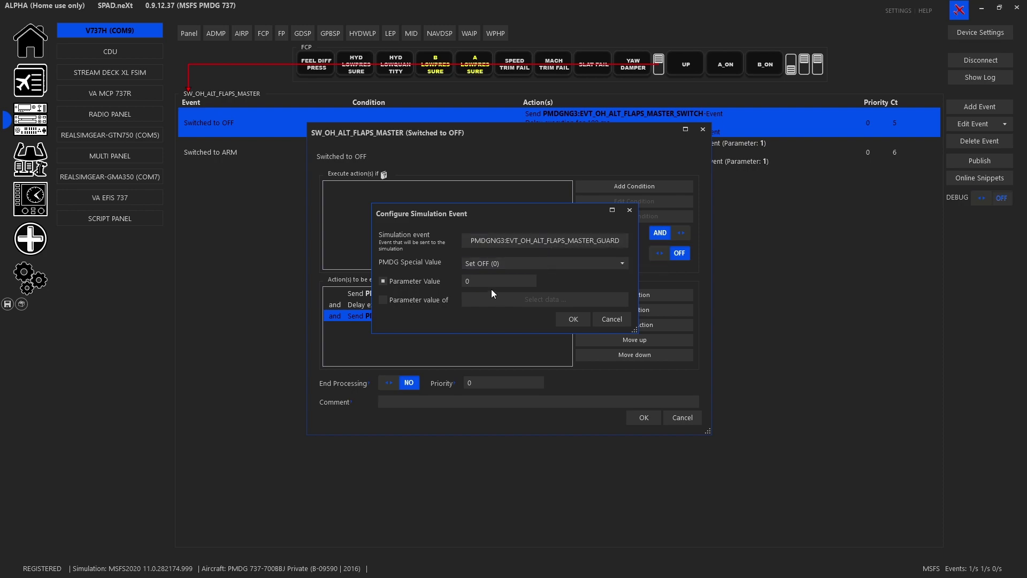
{"action": "left_click", "coordinate": [621, 322]}
{"action": "left_click", "coordinate": [683, 420]}
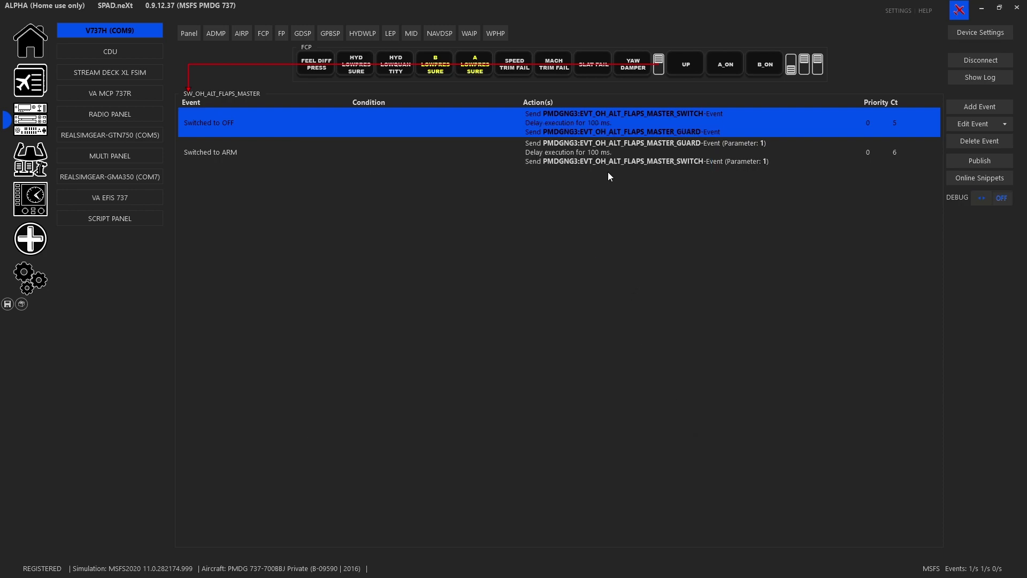
{"action": "left_click", "coordinate": [605, 166]}
Review Switched to ARM's guard, 100 ms delay and switch actions, then close without changes.
{"action": "double_click", "coordinate": [606, 169]}
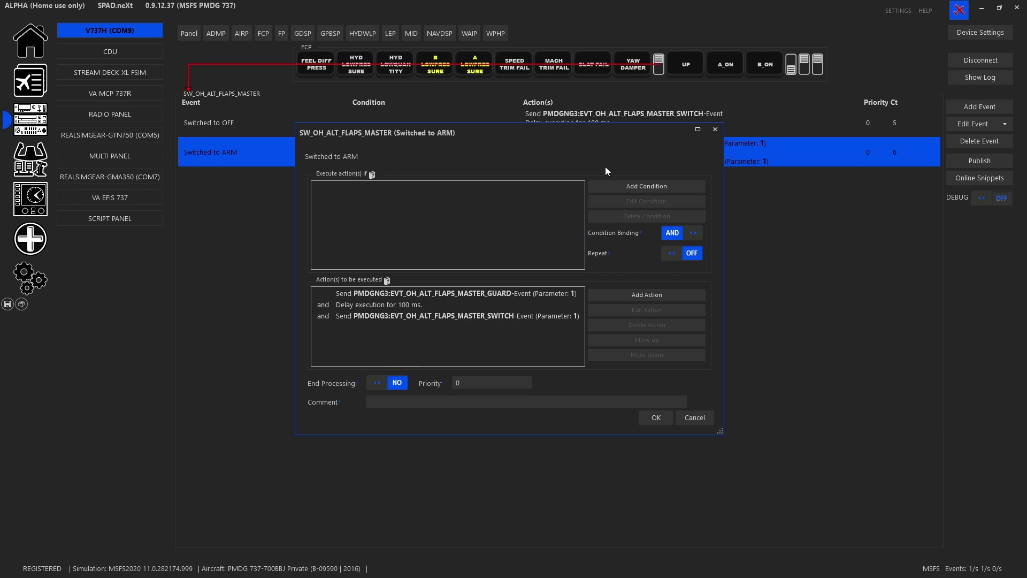
{"action": "left_click", "coordinate": [479, 299]}
{"action": "left_click", "coordinate": [482, 295]}
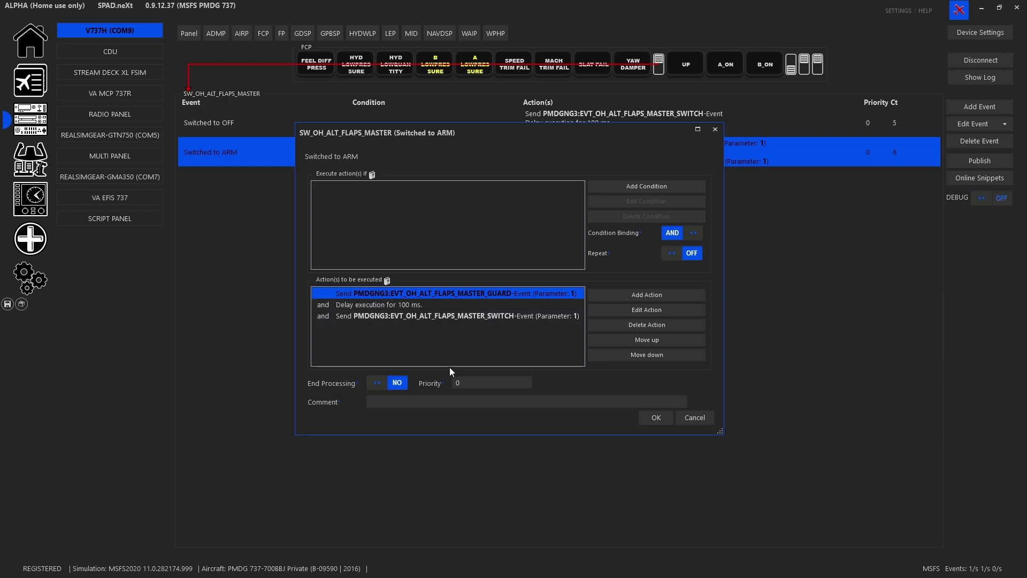
{"action": "left_click", "coordinate": [703, 418]}
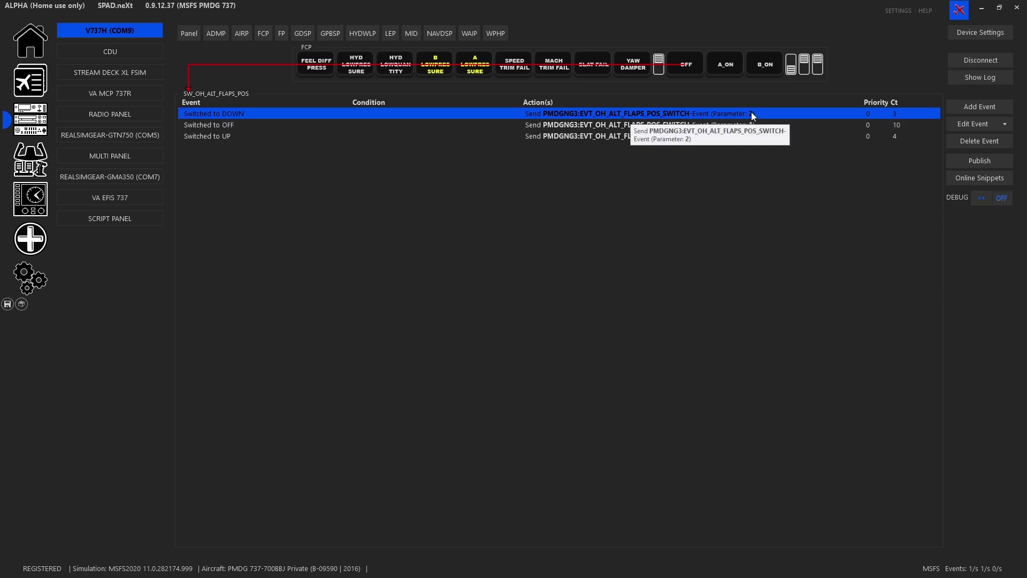
{"action": "left_click", "coordinate": [758, 128]}
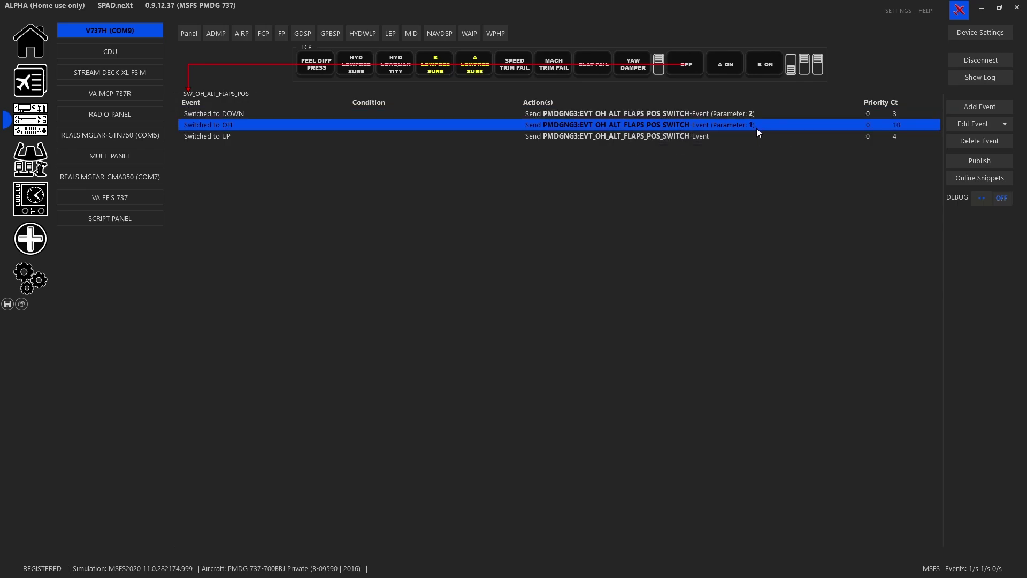
{"action": "left_click", "coordinate": [738, 136]}
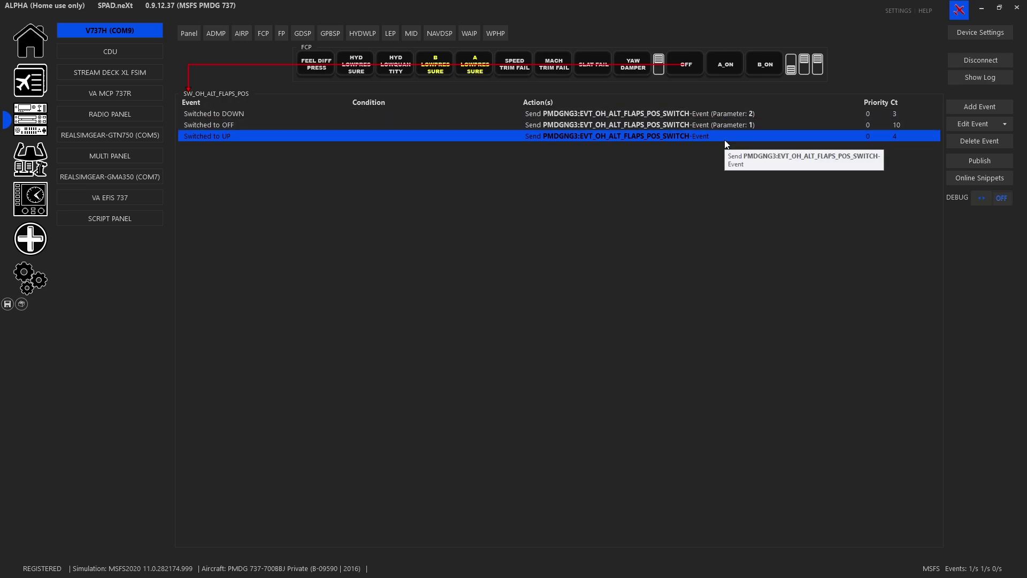
{"action": "double_click", "coordinate": [752, 112]}
Open Switched to DOWN's POS_SWITCH action and check its PMDG special value Set 2, parameter 2.
{"action": "double_click", "coordinate": [528, 294]}
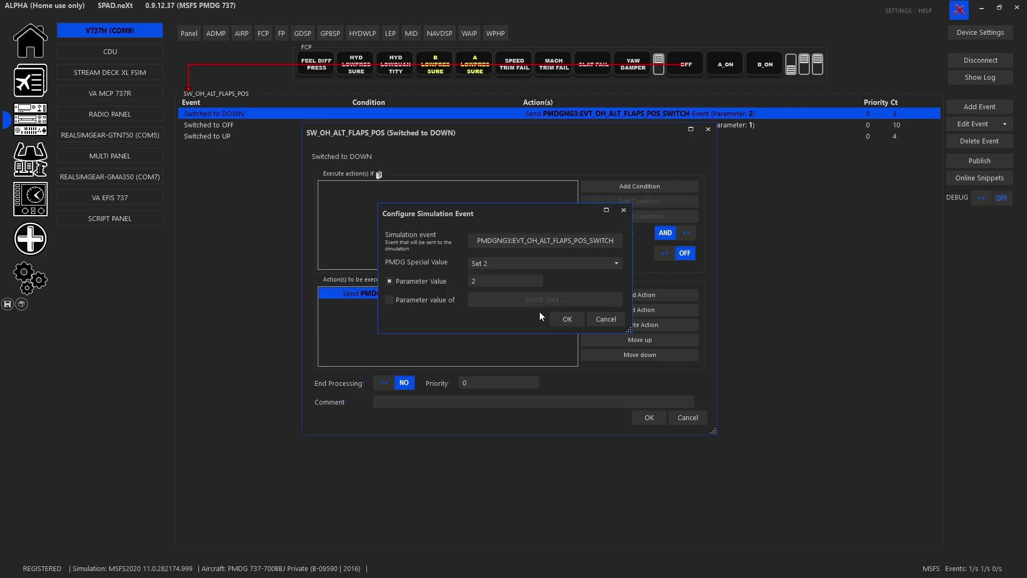
{"action": "left_click", "coordinate": [505, 266]}
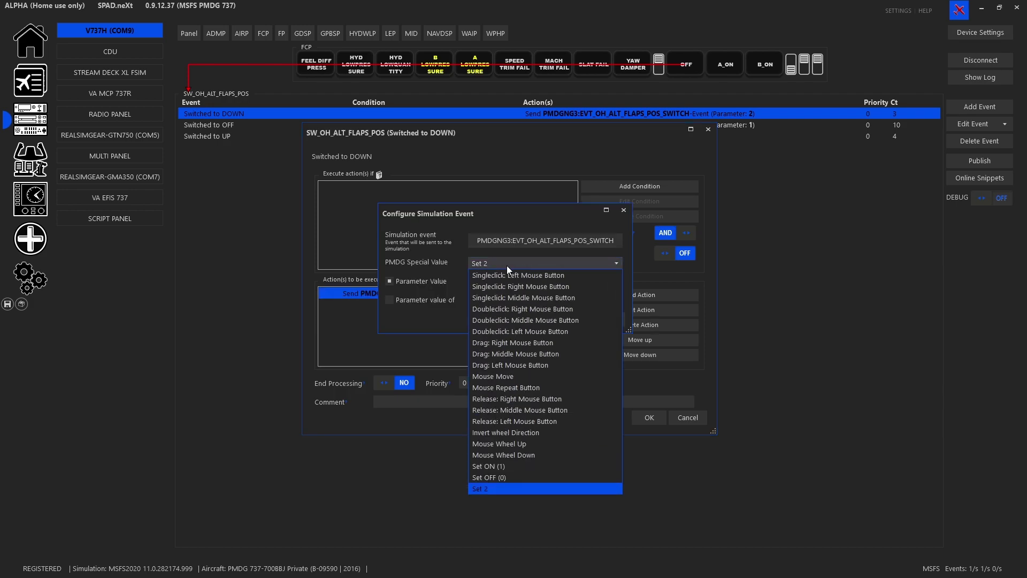
{"action": "left_click", "coordinate": [714, 311]}
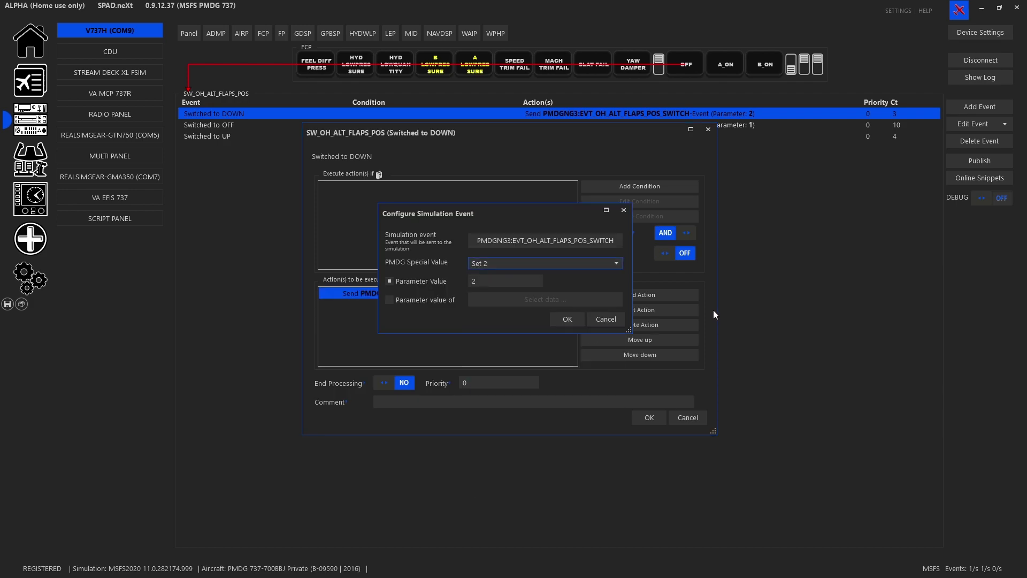
Keep the PMDG special value at Set 2 for the flaps DOWN position action.
{"action": "left_click", "coordinate": [597, 262]}
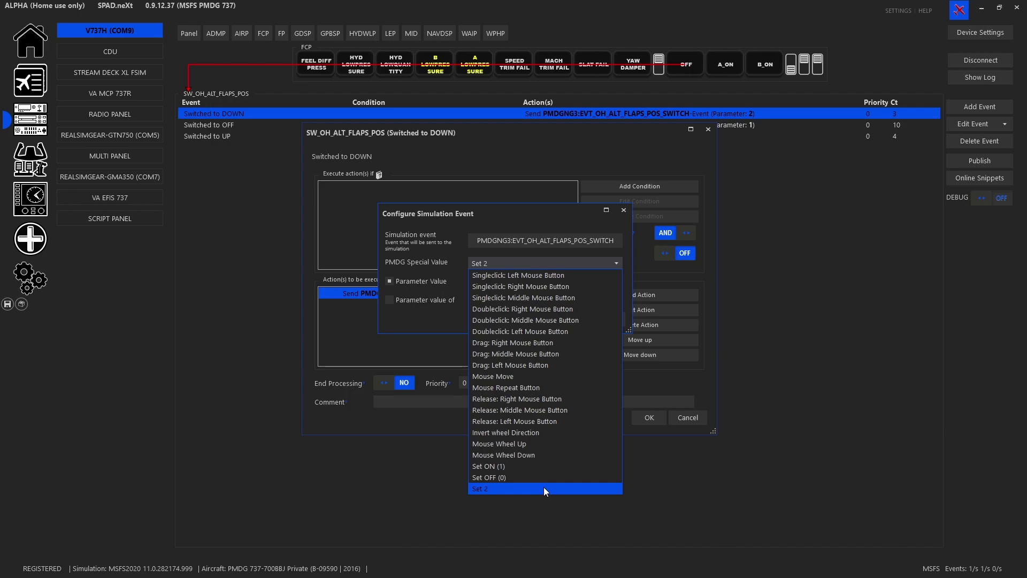
{"action": "left_click", "coordinate": [439, 229]}
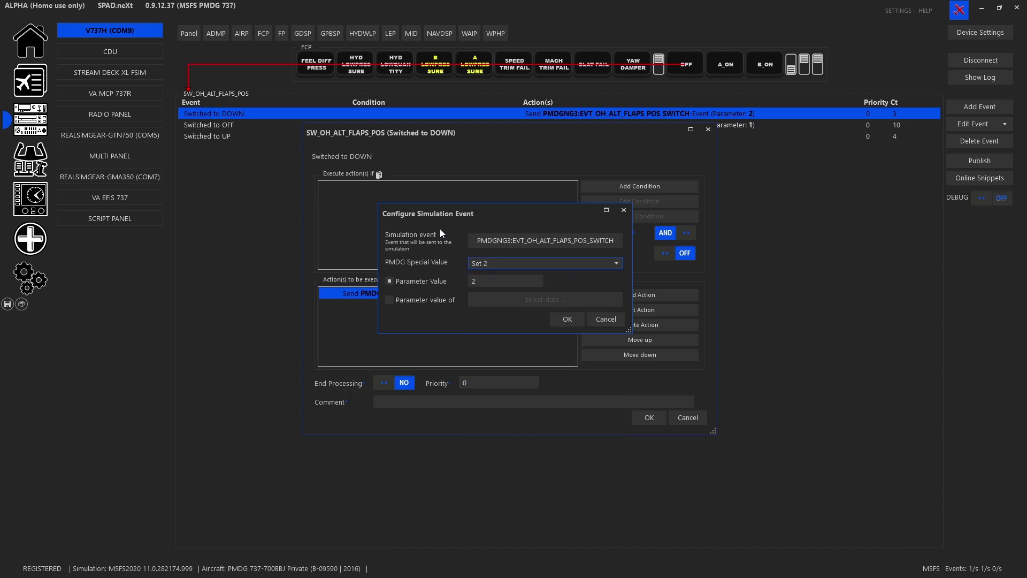
Confirm the simulation event settings, then dismiss the Switched to DOWN editor unchanged.
{"action": "left_click", "coordinate": [618, 323]}
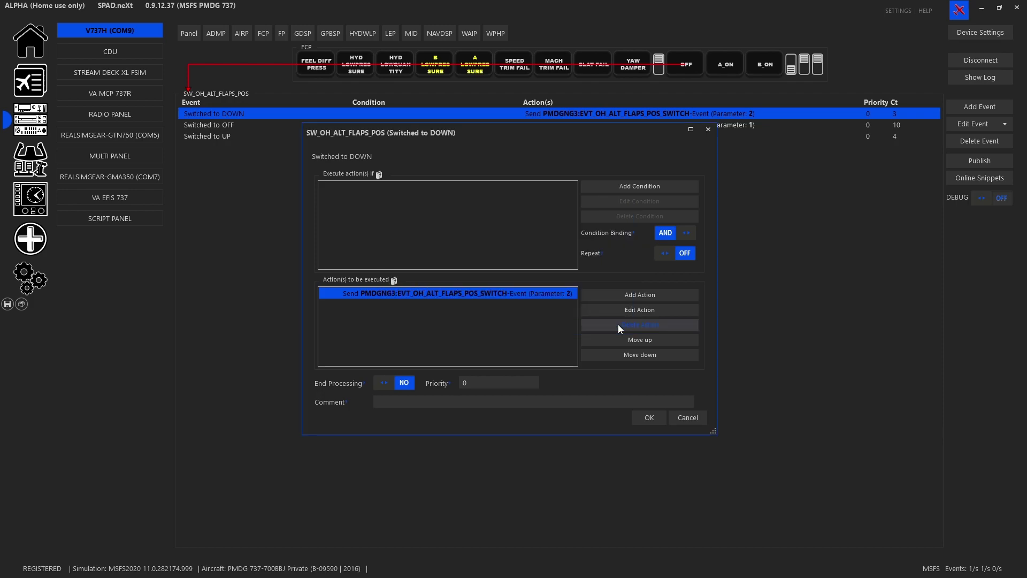
{"action": "left_click", "coordinate": [696, 420]}
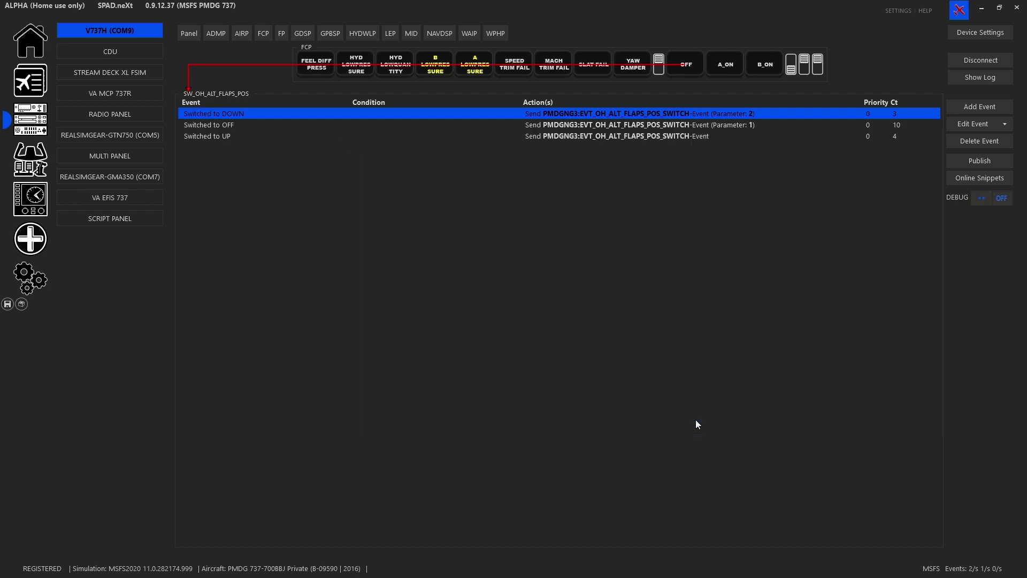